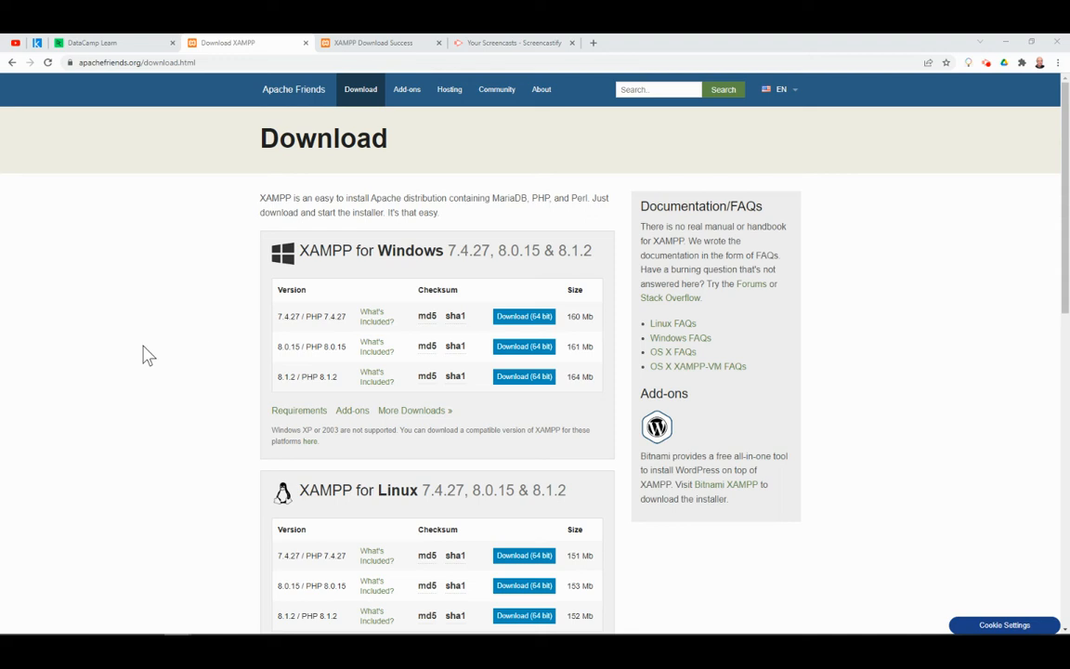
Go back to the Google results for XAMPP and search for "xampp download"
click(93, 63)
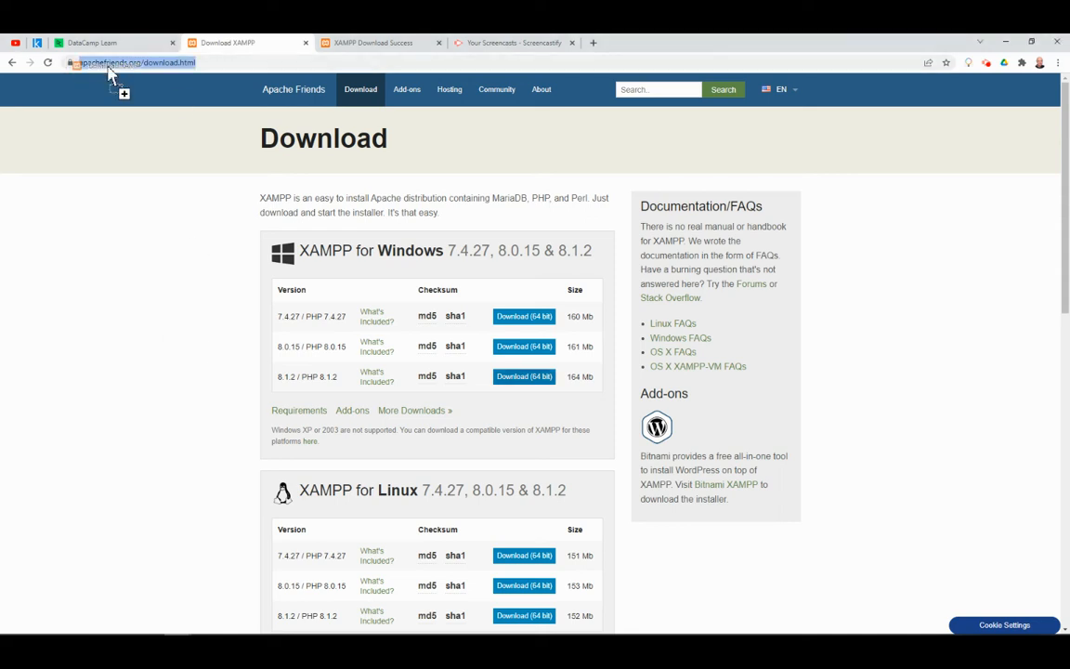
click(163, 63)
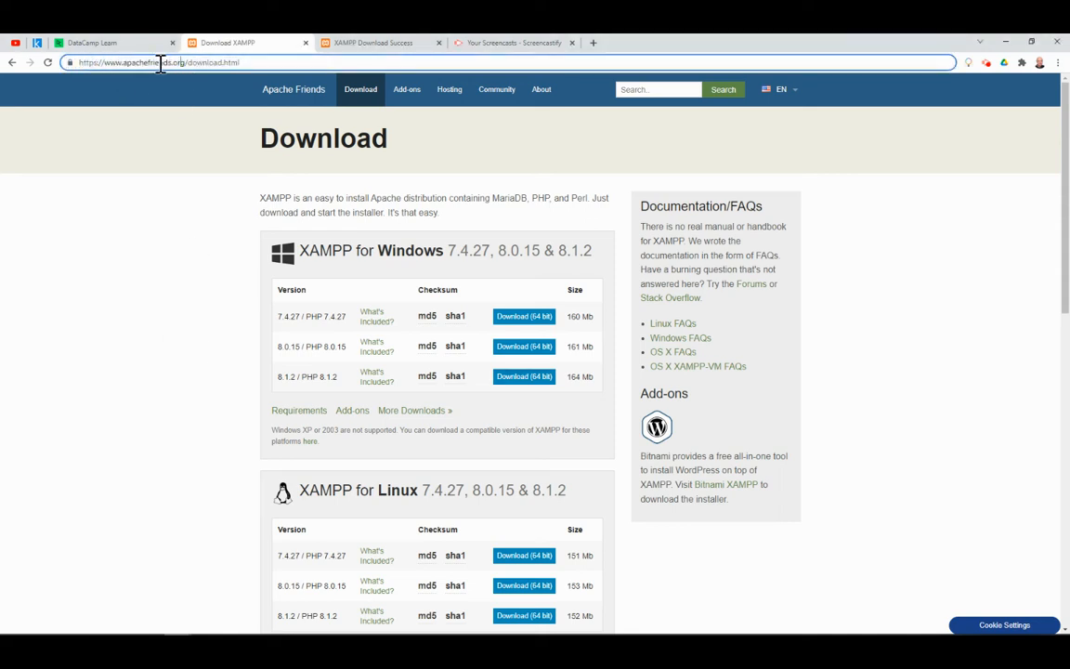
click(12, 62)
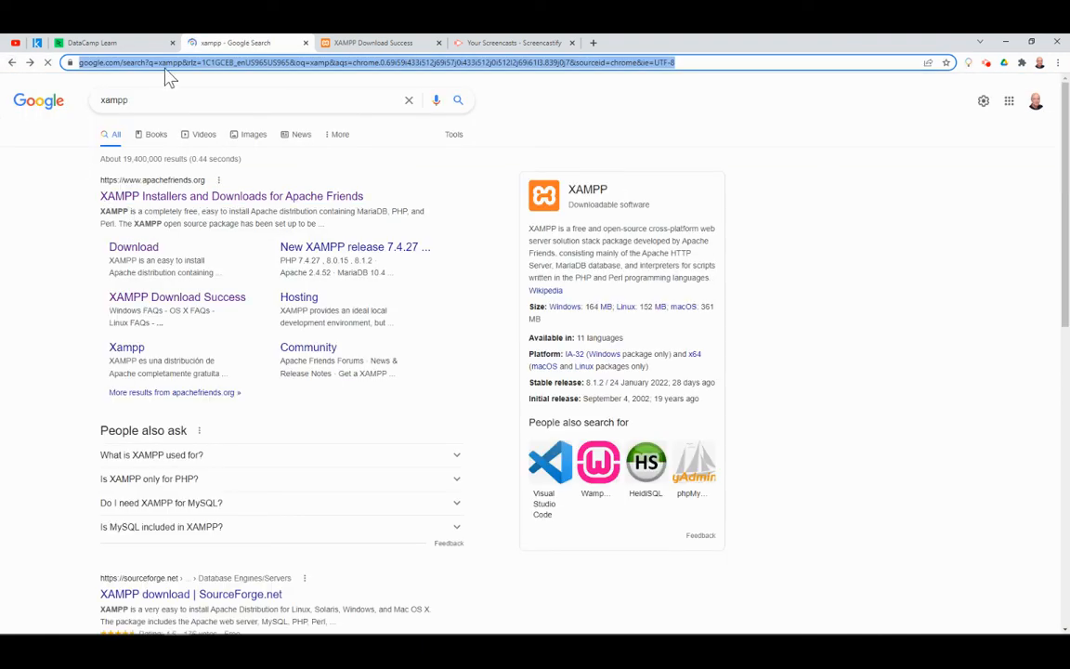
click(163, 101)
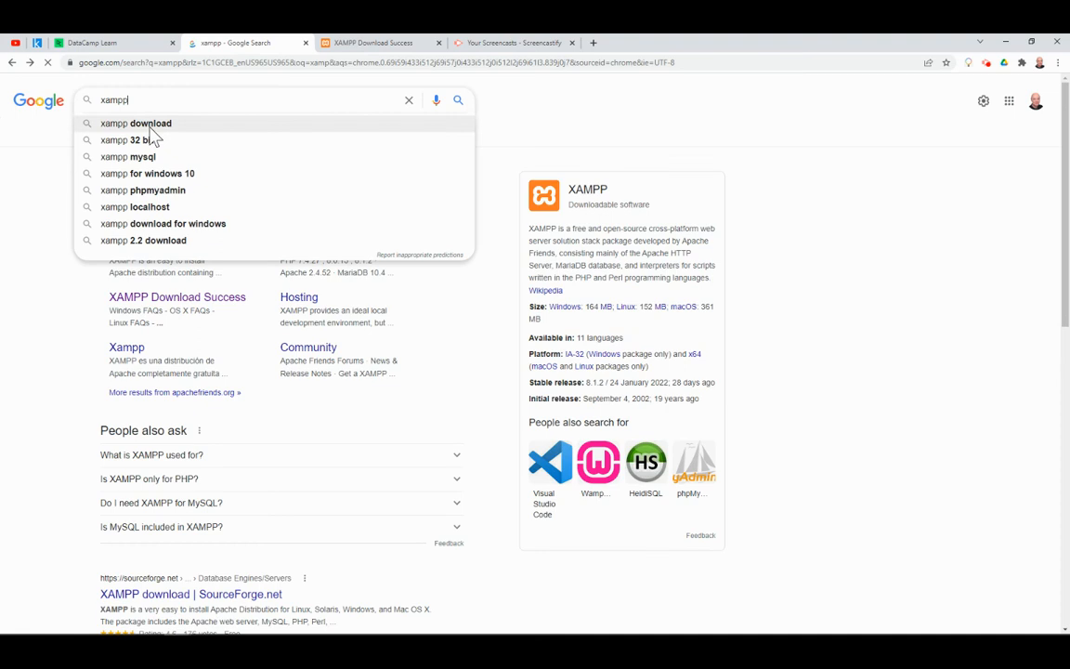
click(139, 124)
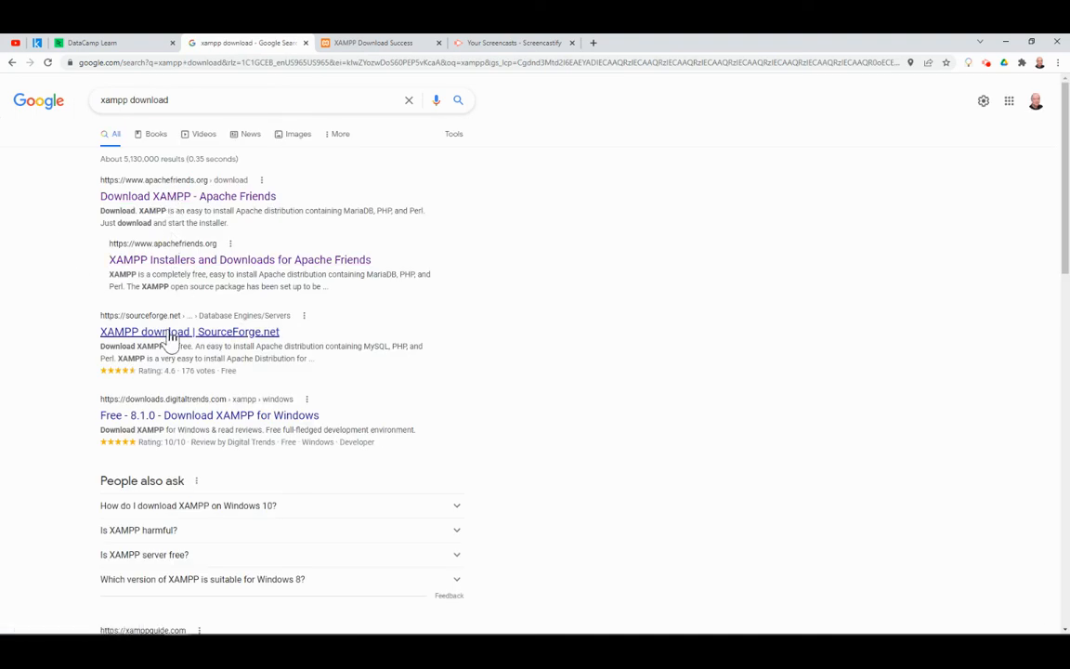
Look through the search results and open the "Download XAMPP - Apache Friends" page
scroll(79, 415, down, 5)
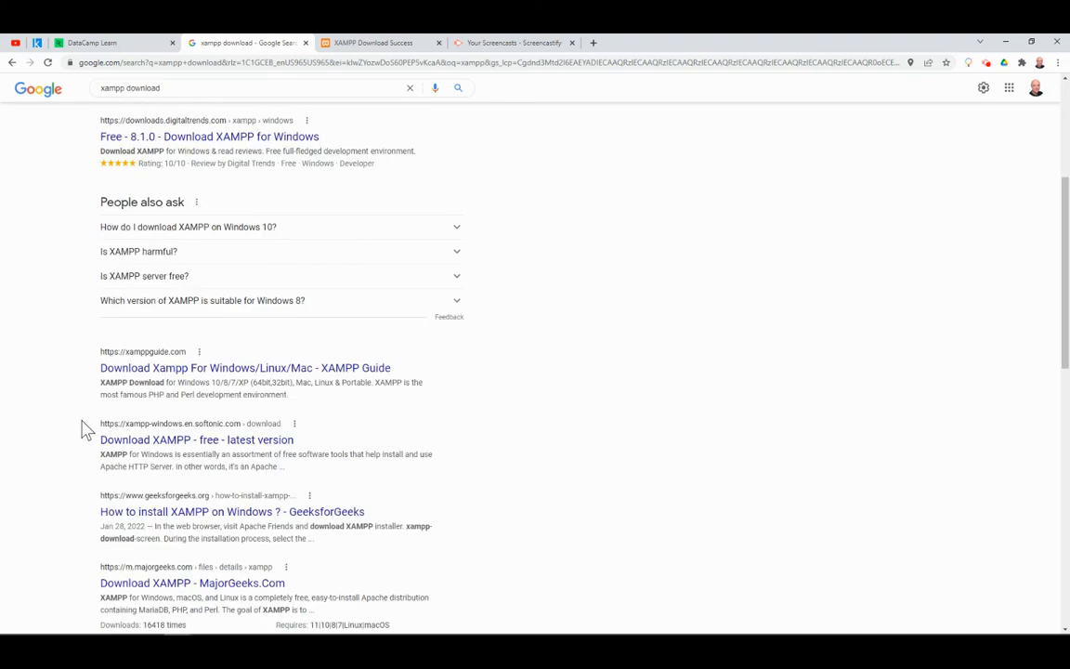
scroll(111, 279, up, 4)
scroll(121, 158, up, 1)
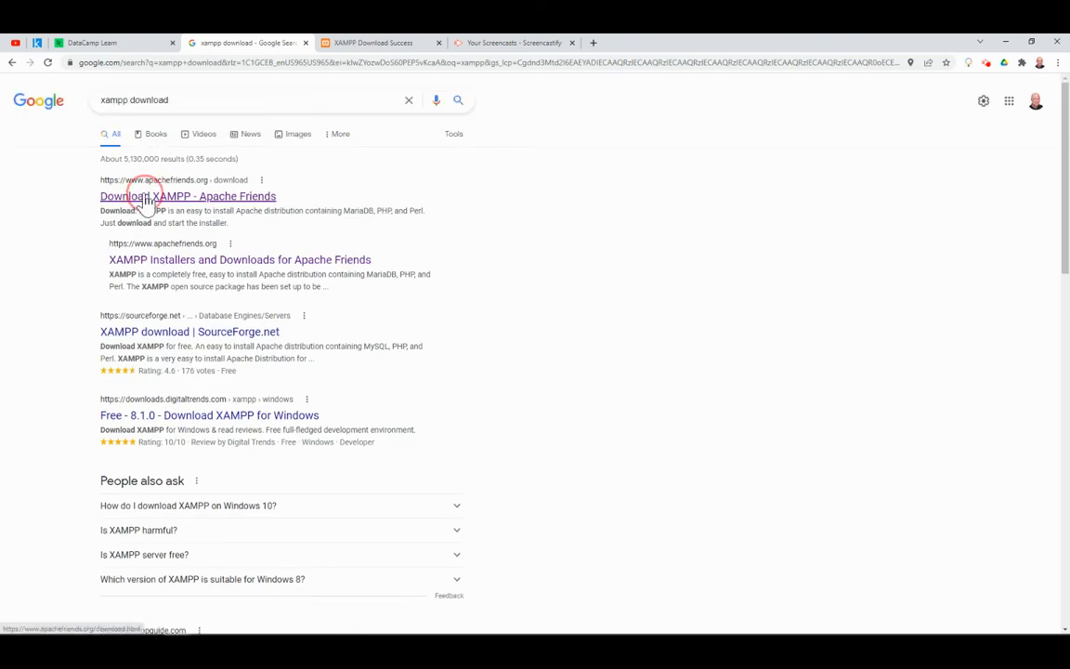
click(146, 198)
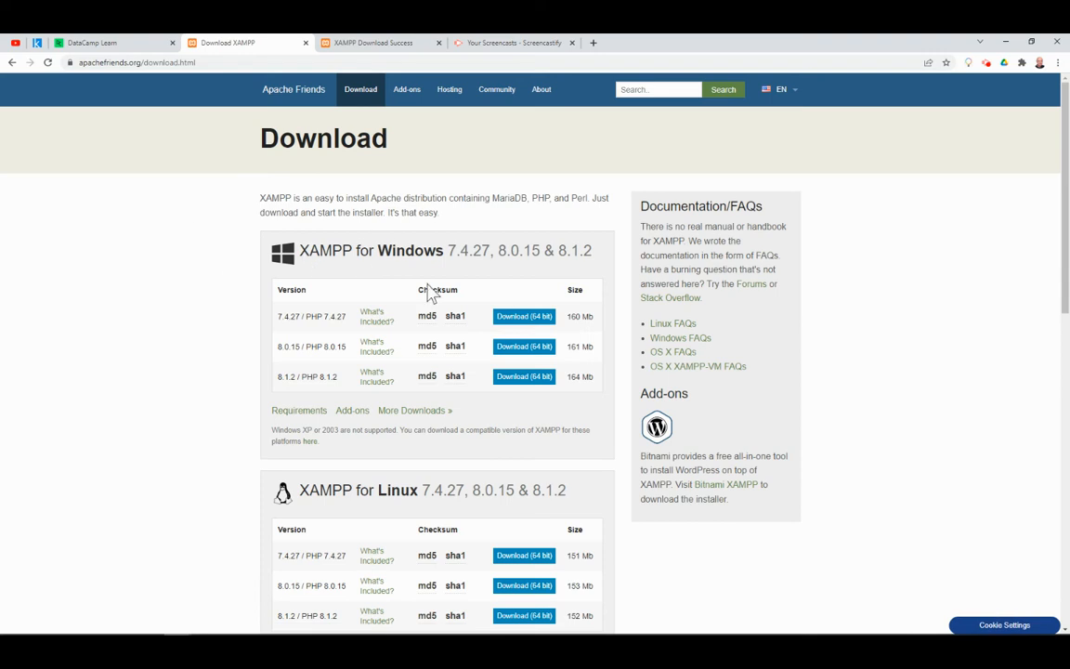
Request the 64-bit Windows download of XAMPP 8.1.2 / PHP 8.1.2 and cancel saving the installer file
click(279, 379)
drag(277, 376, 340, 378)
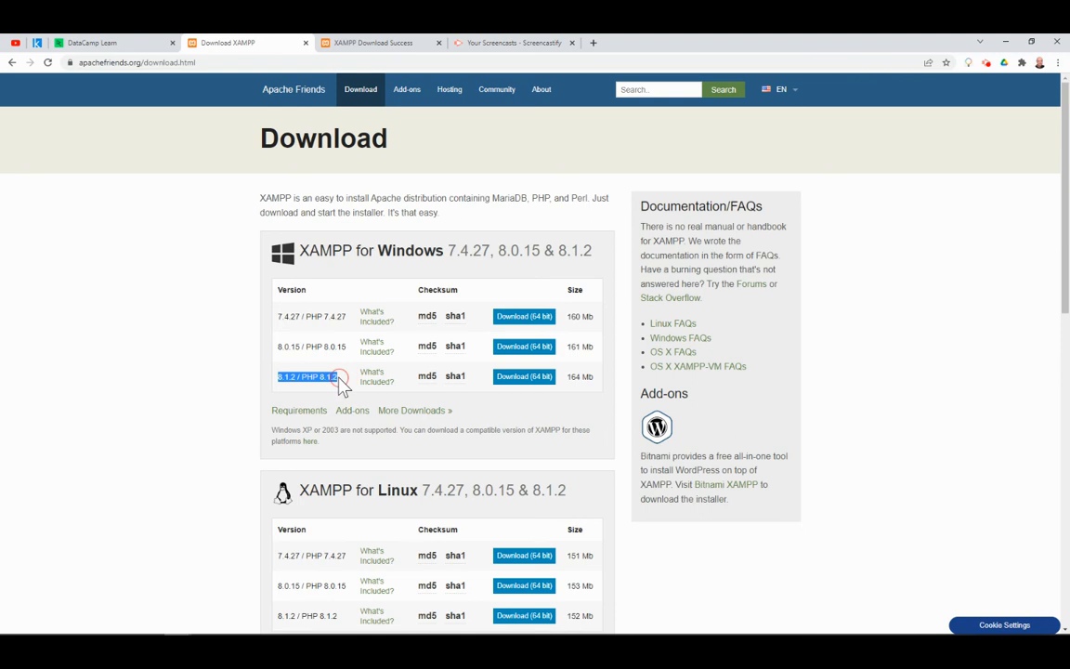
click(280, 378)
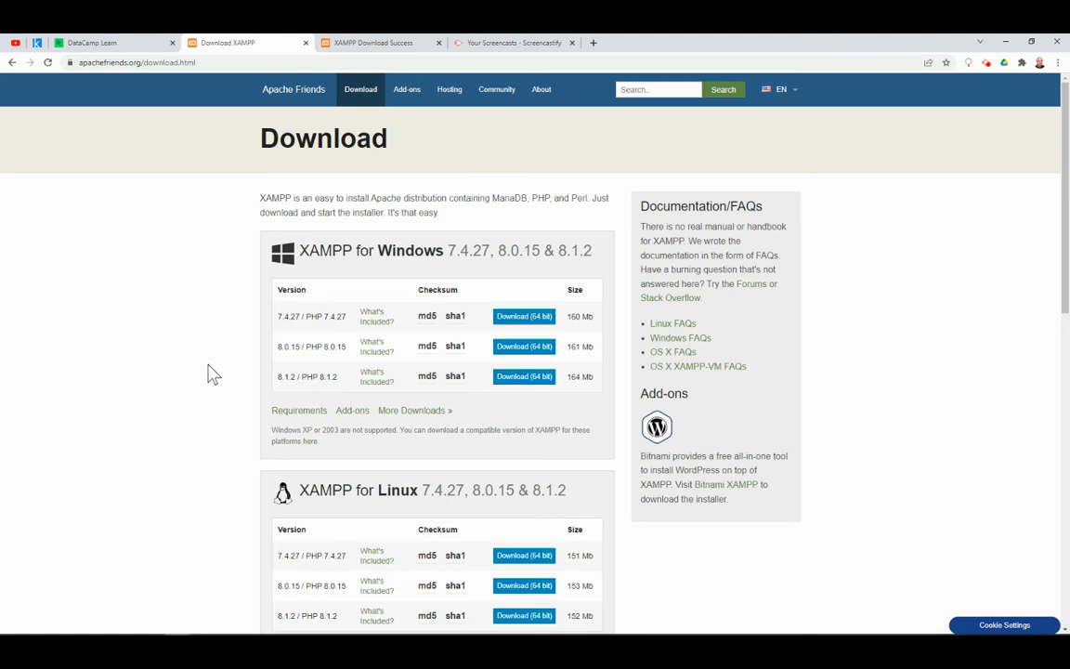
click(524, 377)
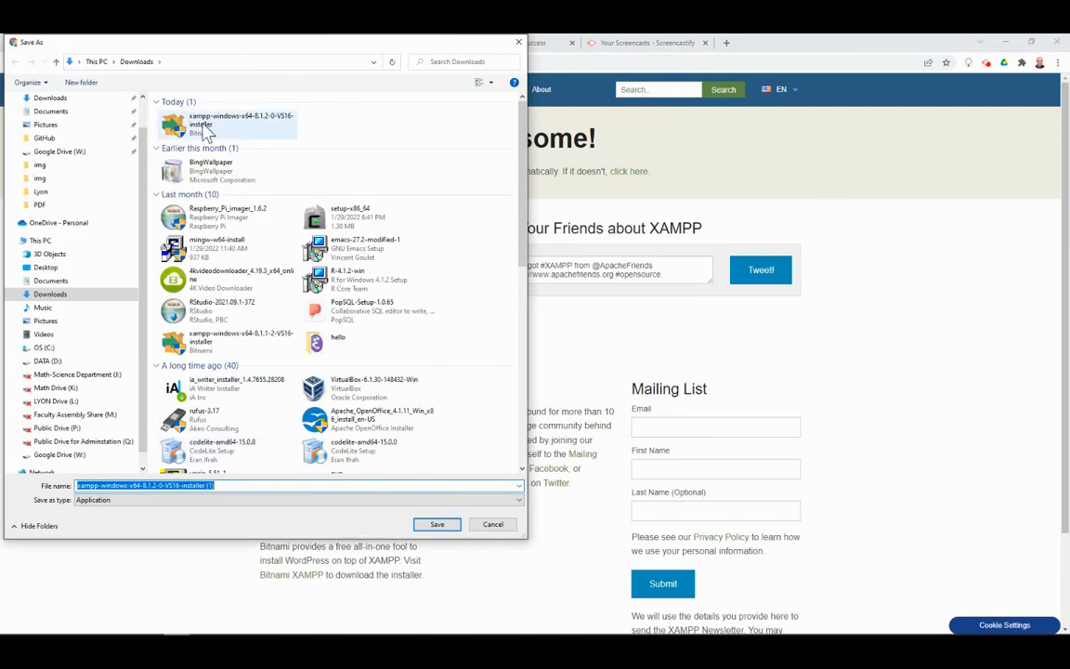
click(493, 525)
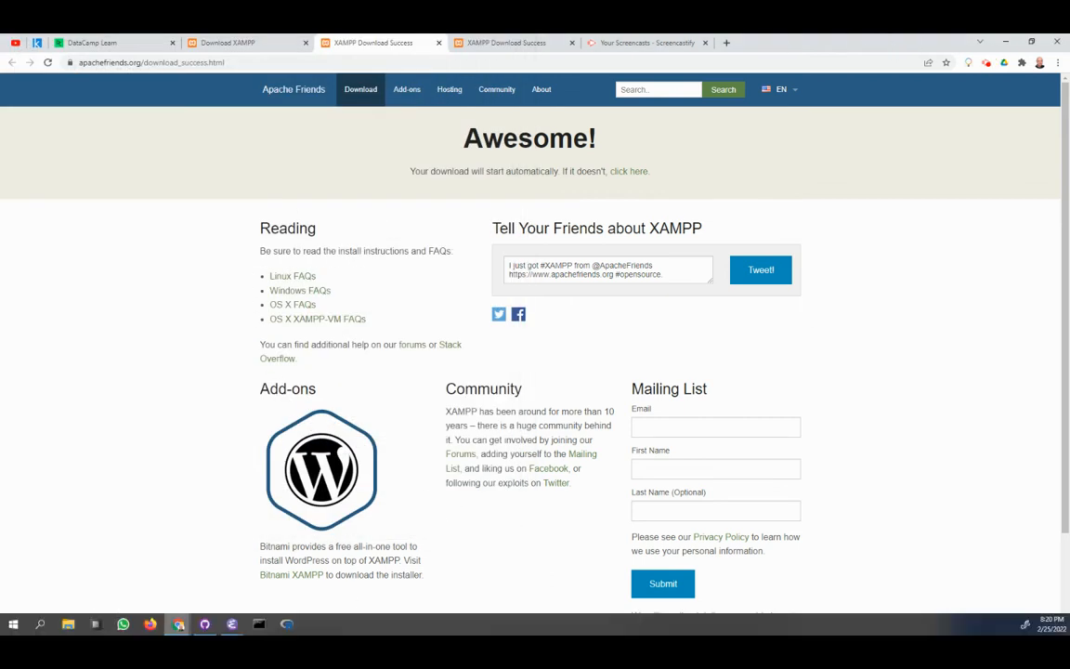
Run xampp-windows-x64-8.1.2-0-VS16-installer from the Downloads folder in File Explorer and close the folder window
click(68, 628)
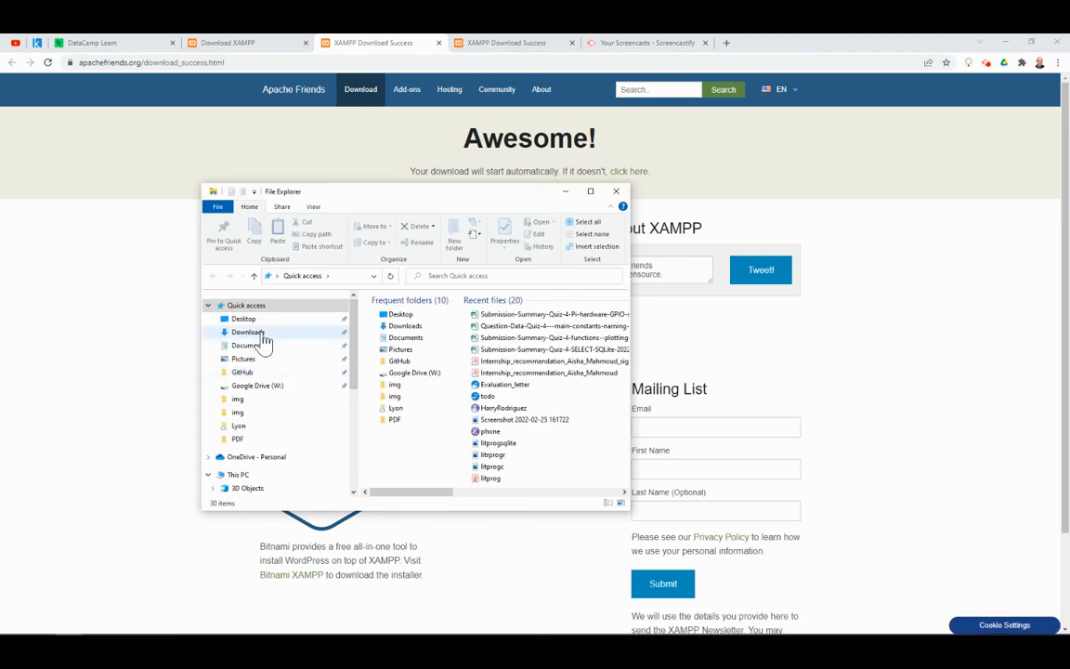
click(271, 333)
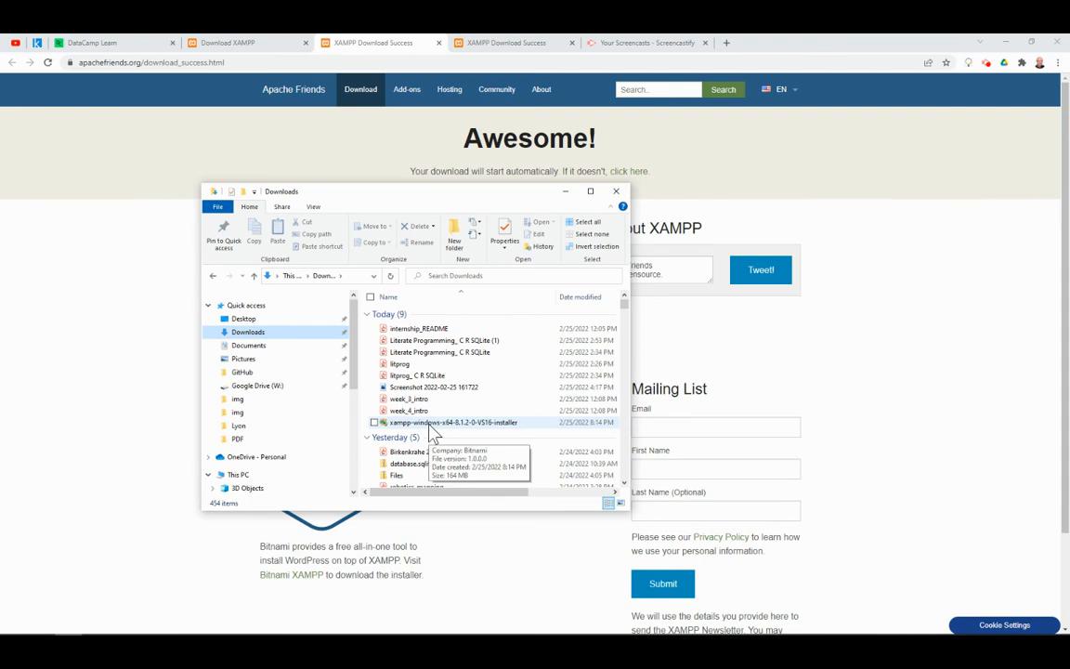
double_click(430, 423)
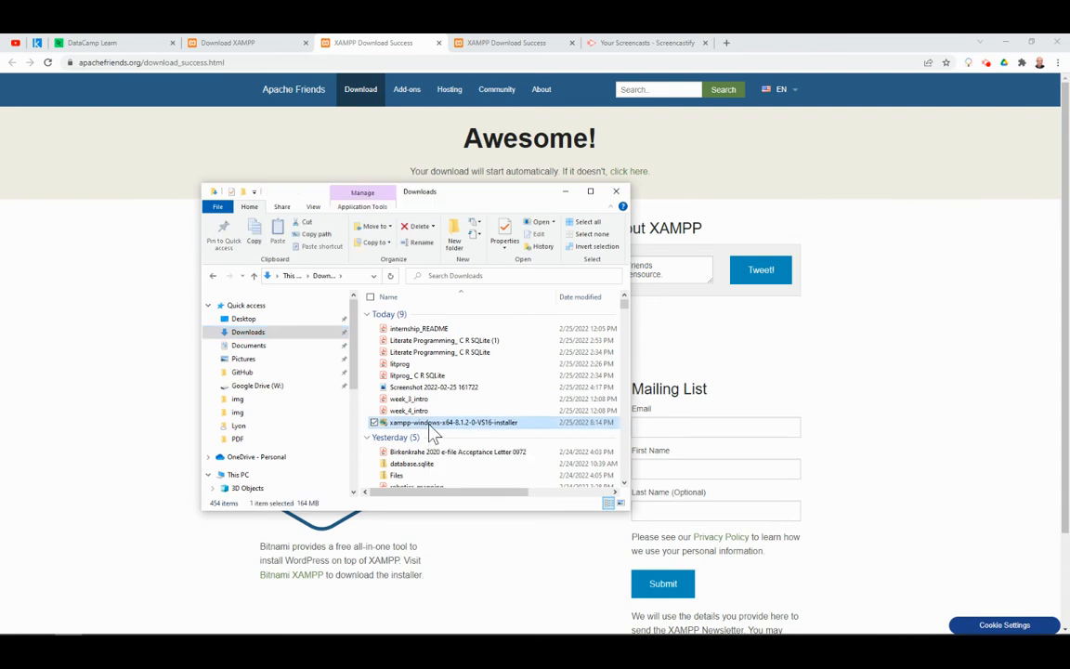
click(614, 192)
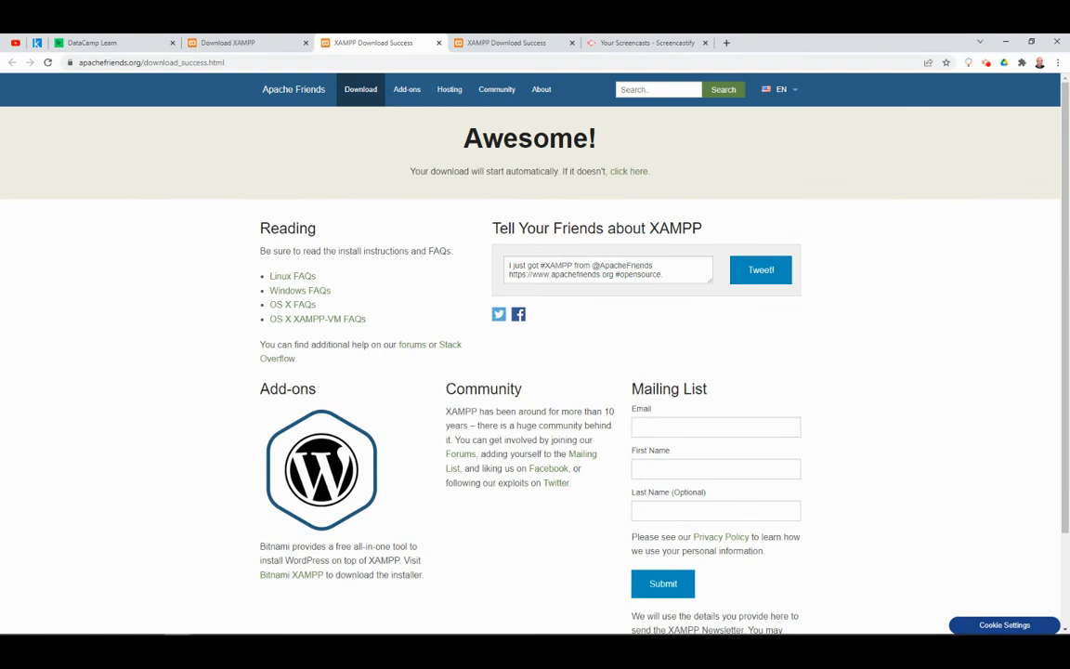
Bring the User Account Control warning to the middle of the desktop, minimise the browser and acknowledge the warning
drag(167, 465, 450, 282)
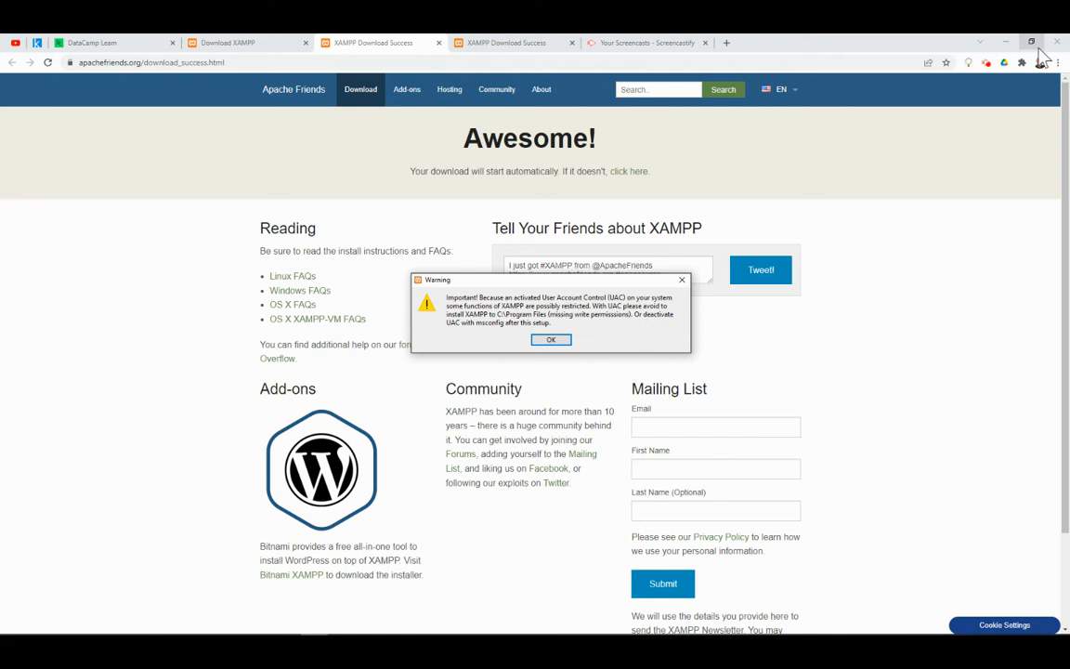
click(1005, 42)
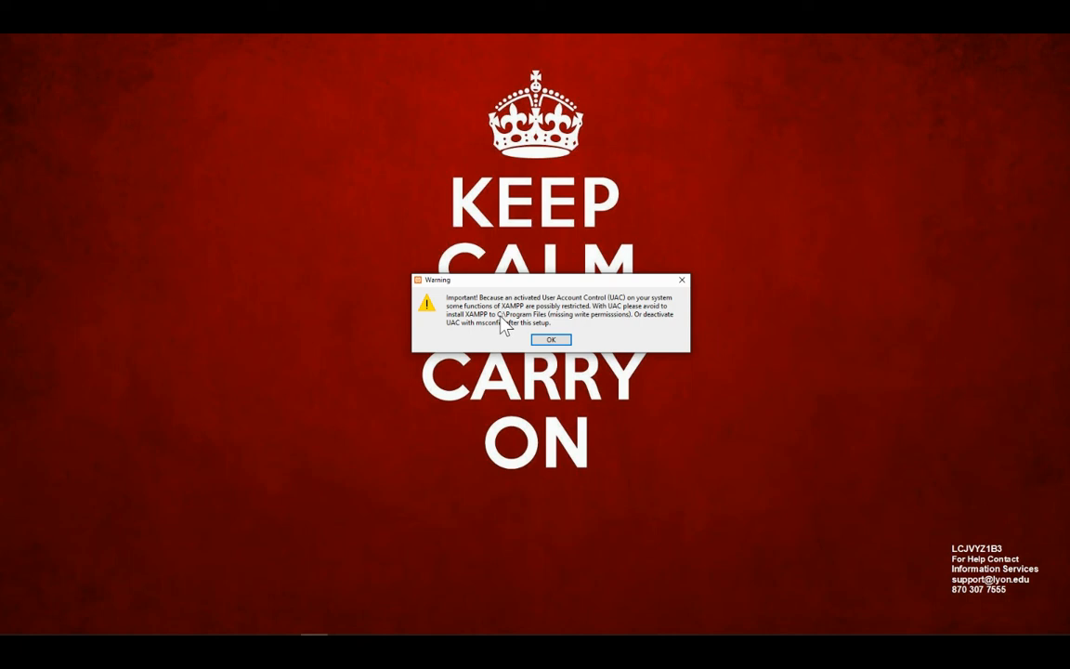
key(Return)
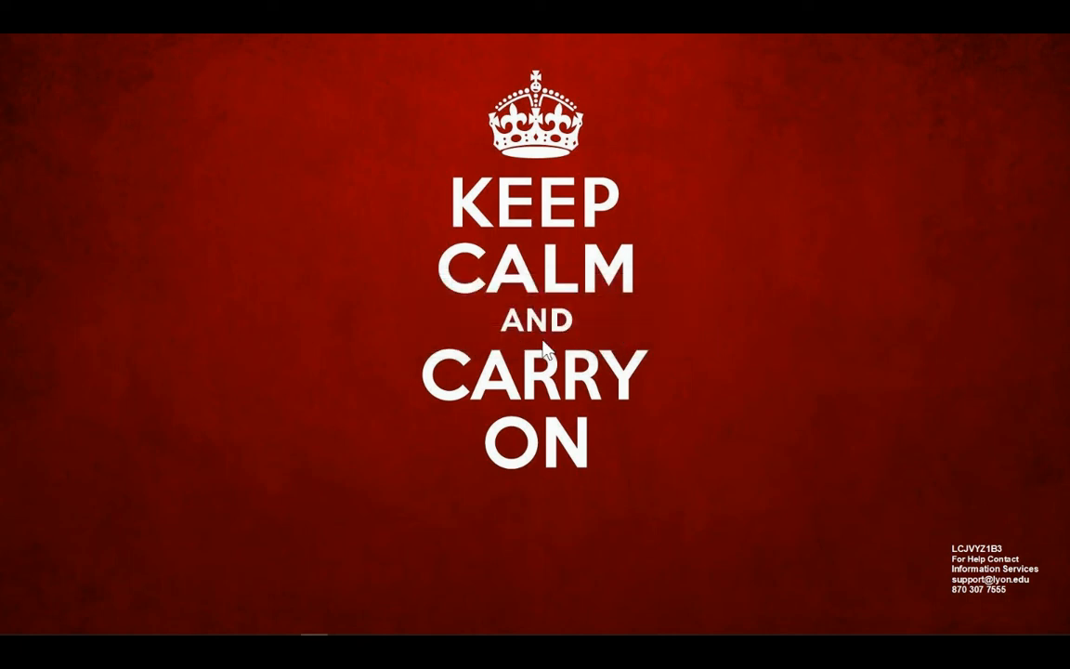
Continue past the setup welcome page and exclude Fake Sendmail, Webalizer, Tomcat and Mercury Mail Server from the components
drag(143, 272, 534, 210)
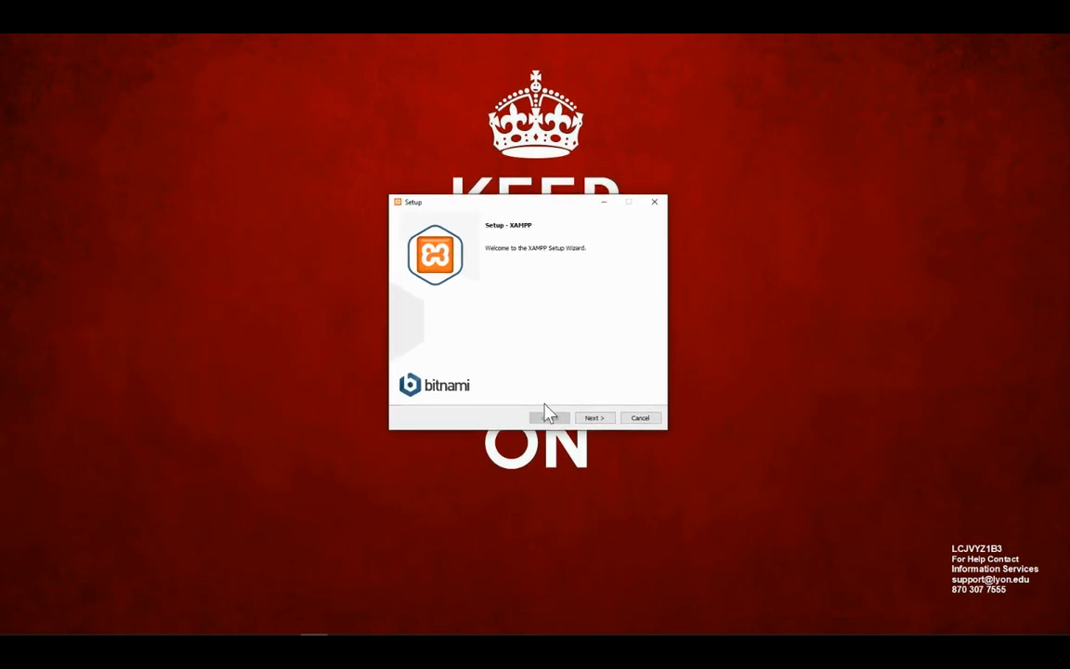
click(595, 419)
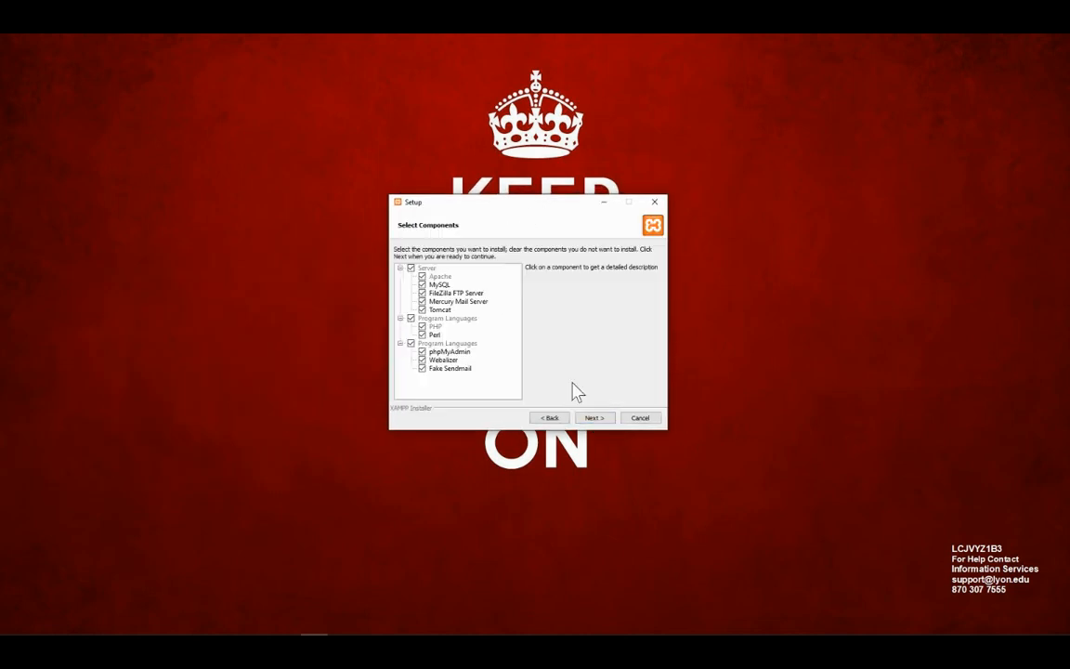
click(422, 369)
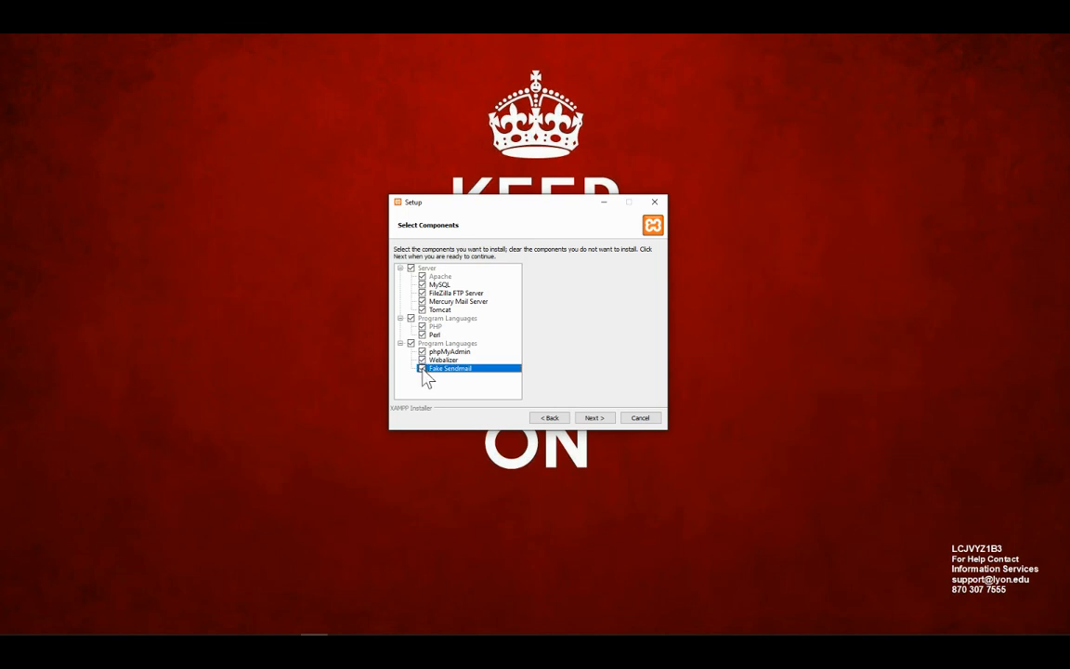
click(421, 361)
click(423, 310)
click(422, 301)
click(598, 420)
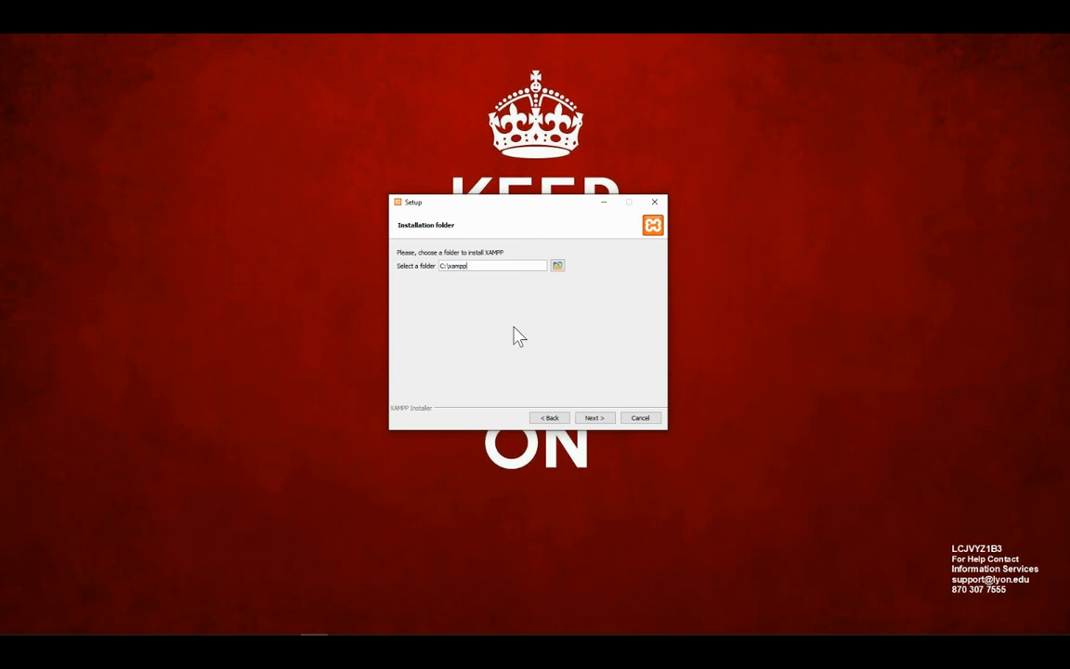
Accept C:\xampp as the installation folder and English as the Control Panel language
click(559, 268)
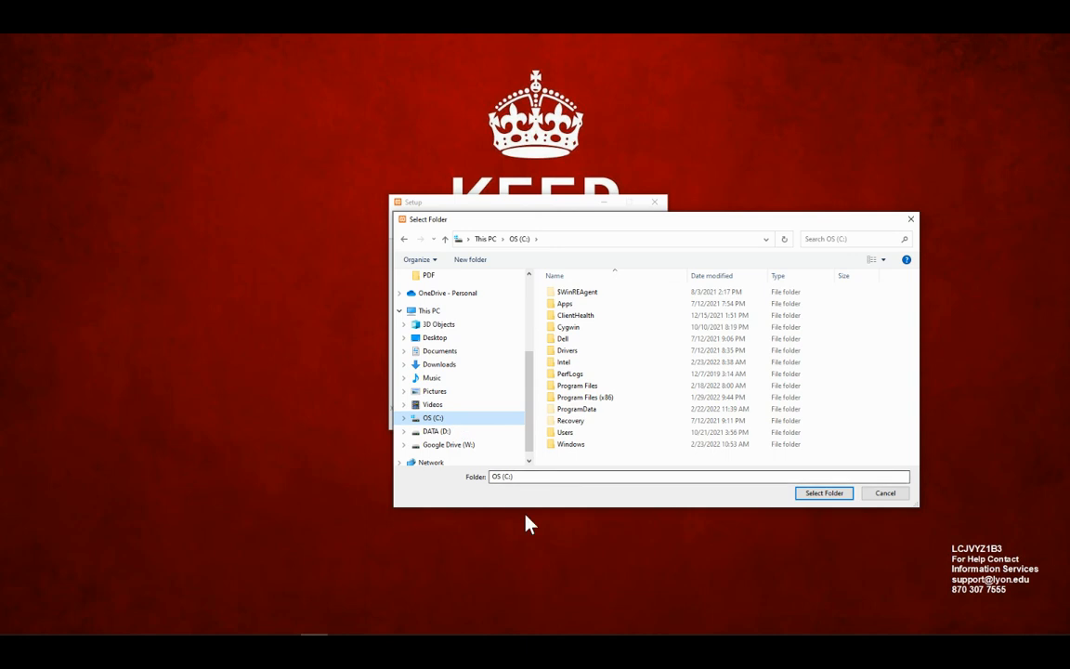
click(883, 493)
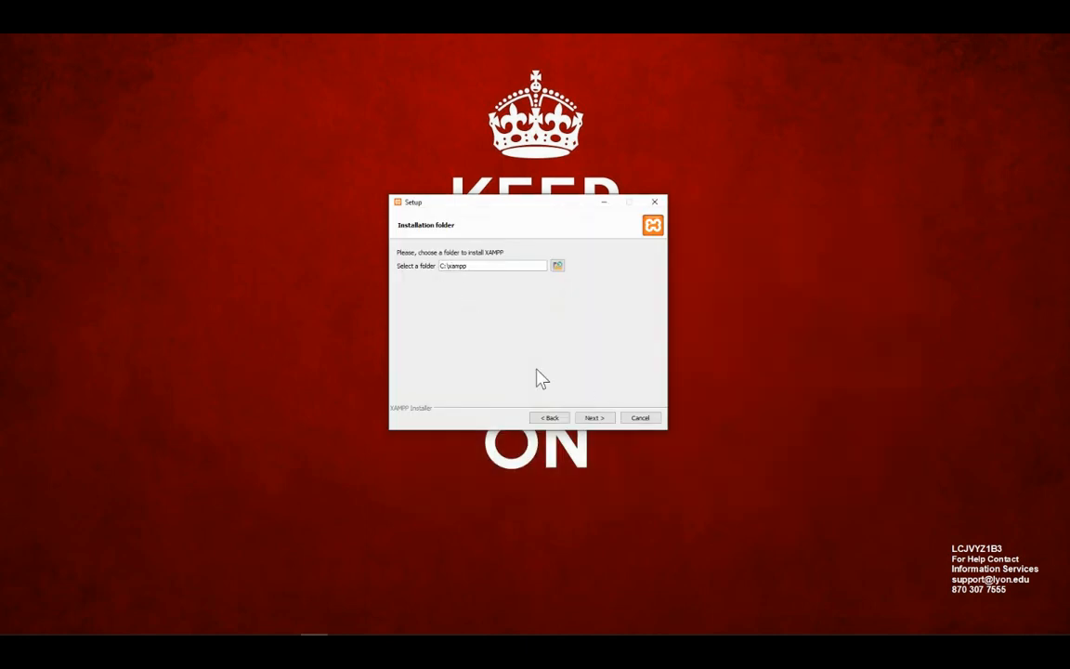
click(595, 418)
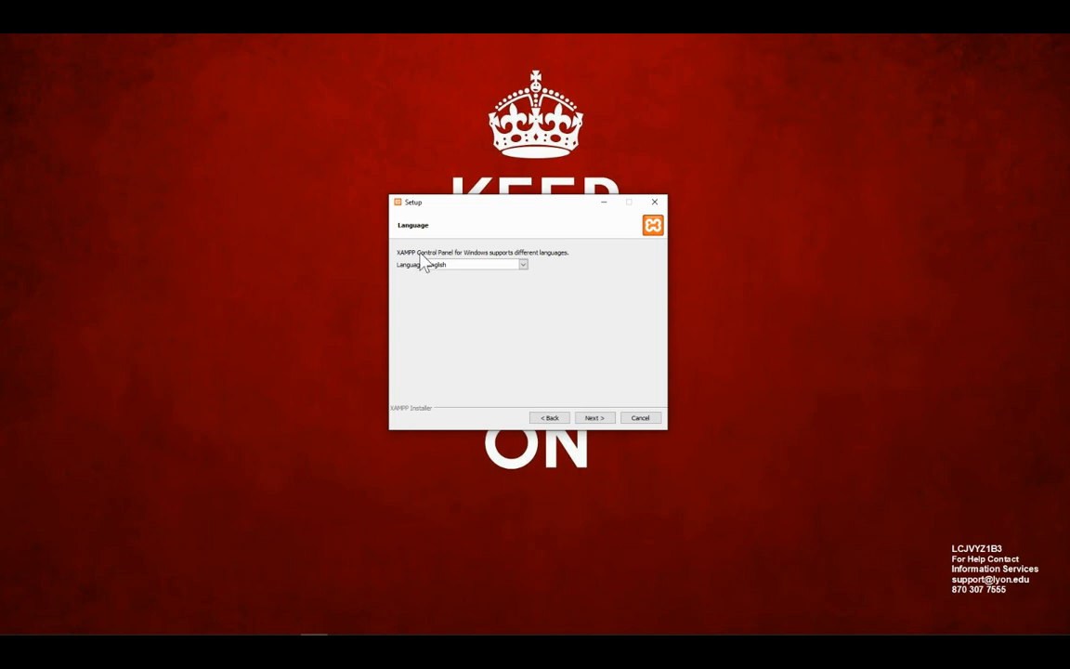
click(596, 419)
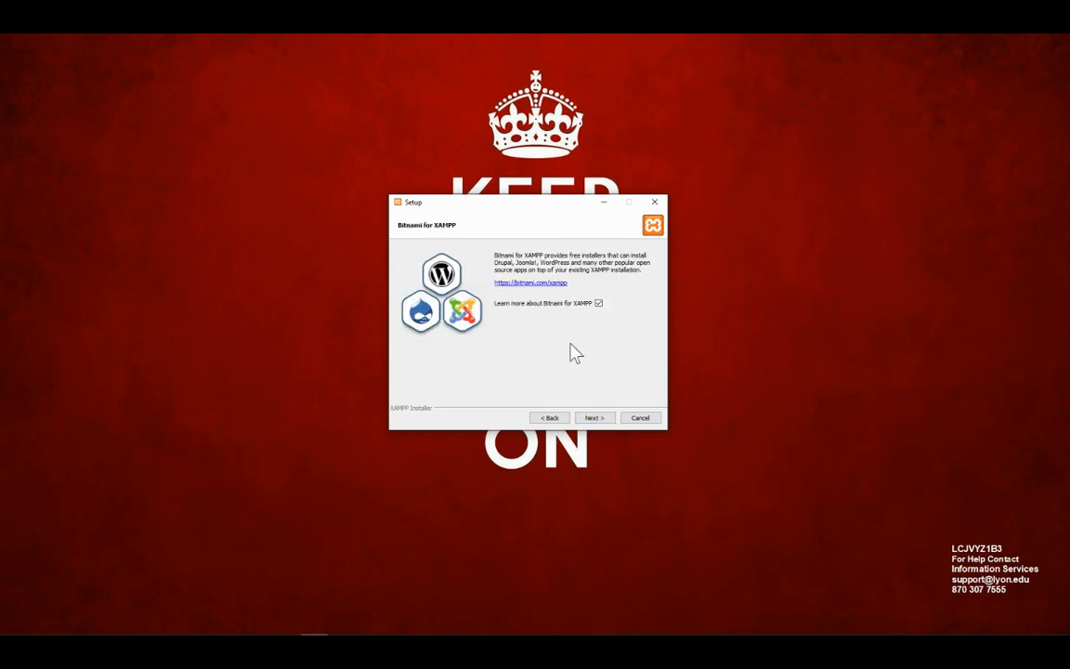
Proceed past the Bitnami page, install XAMPP and finish setup with the Control Panel started and moved to mid-desktop
click(594, 418)
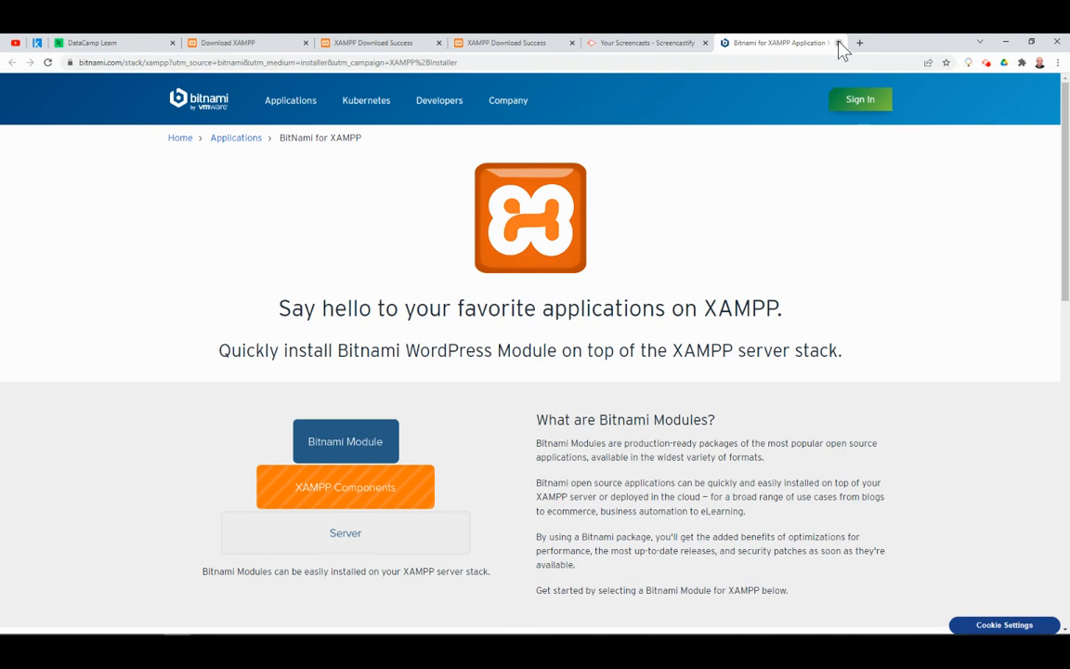
click(1004, 42)
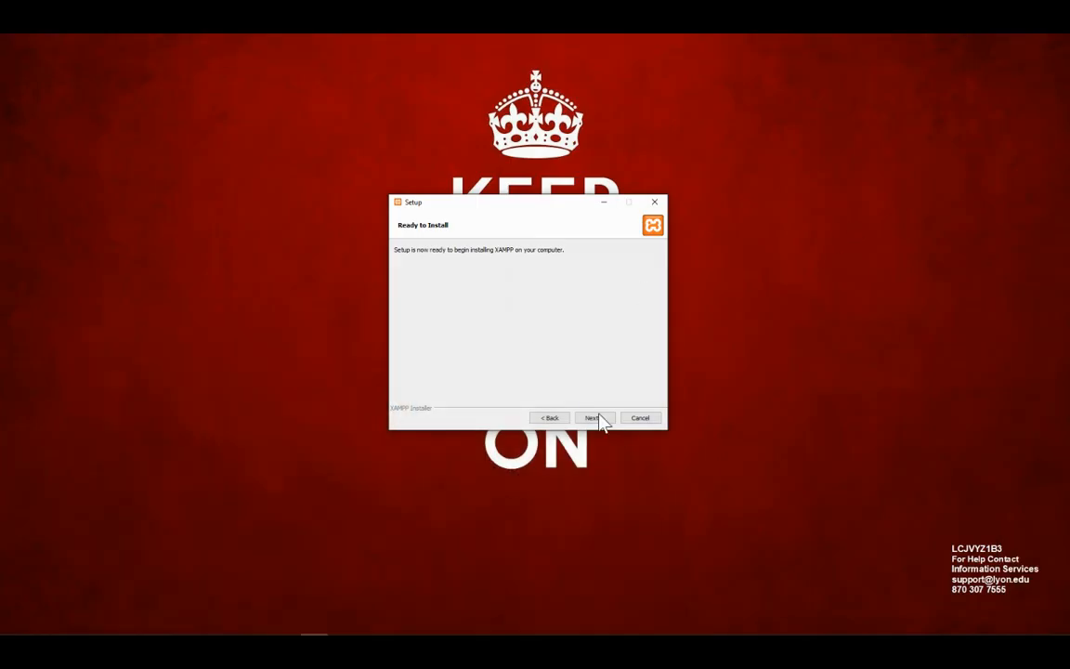
click(594, 418)
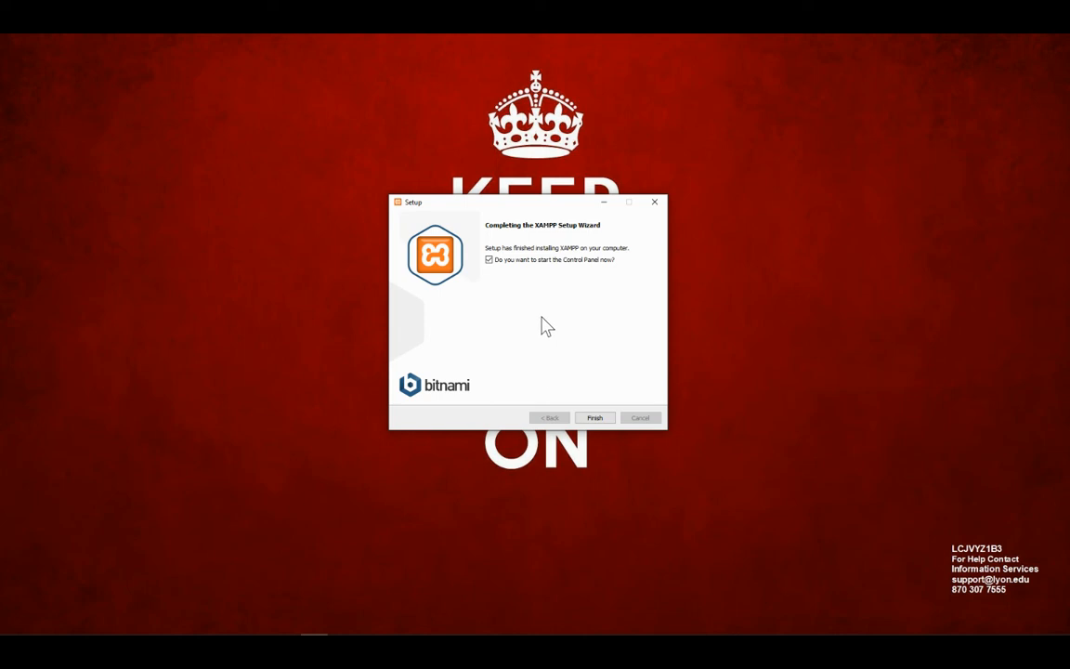
click(595, 418)
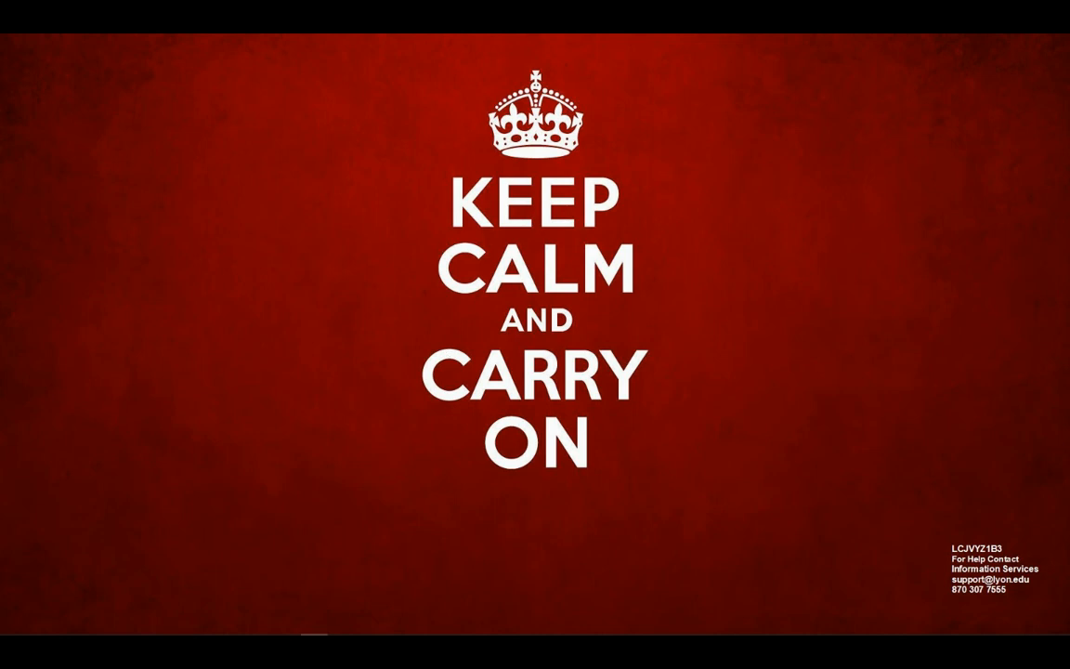
drag(213, 131, 531, 157)
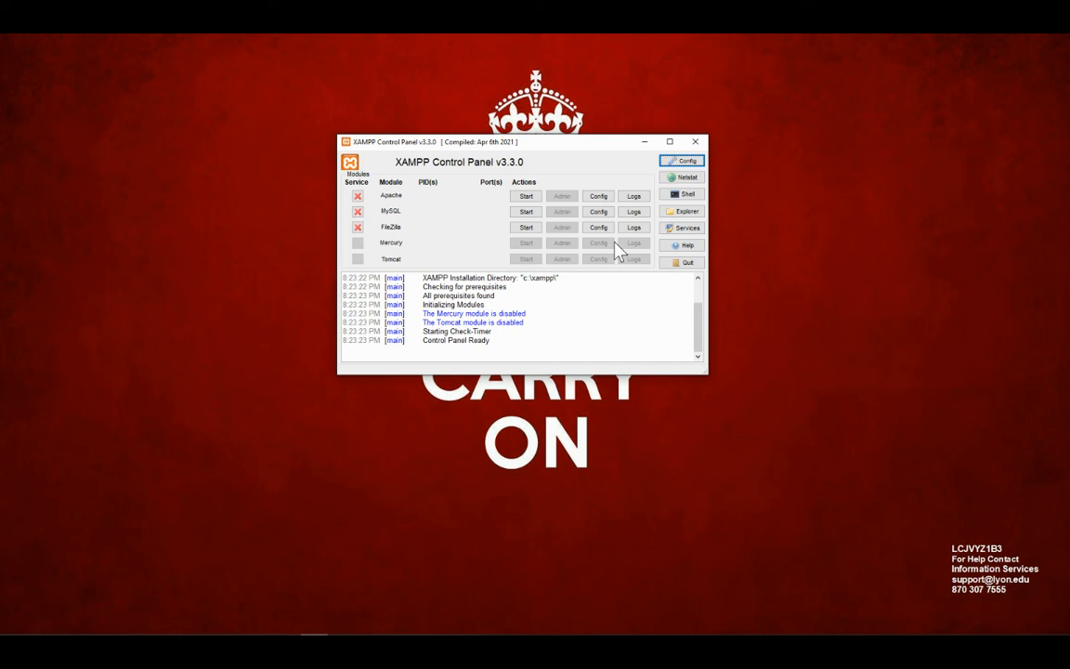
Open the XAMPP shell from the Control Panel and arrange its window below the Control Panel
click(683, 194)
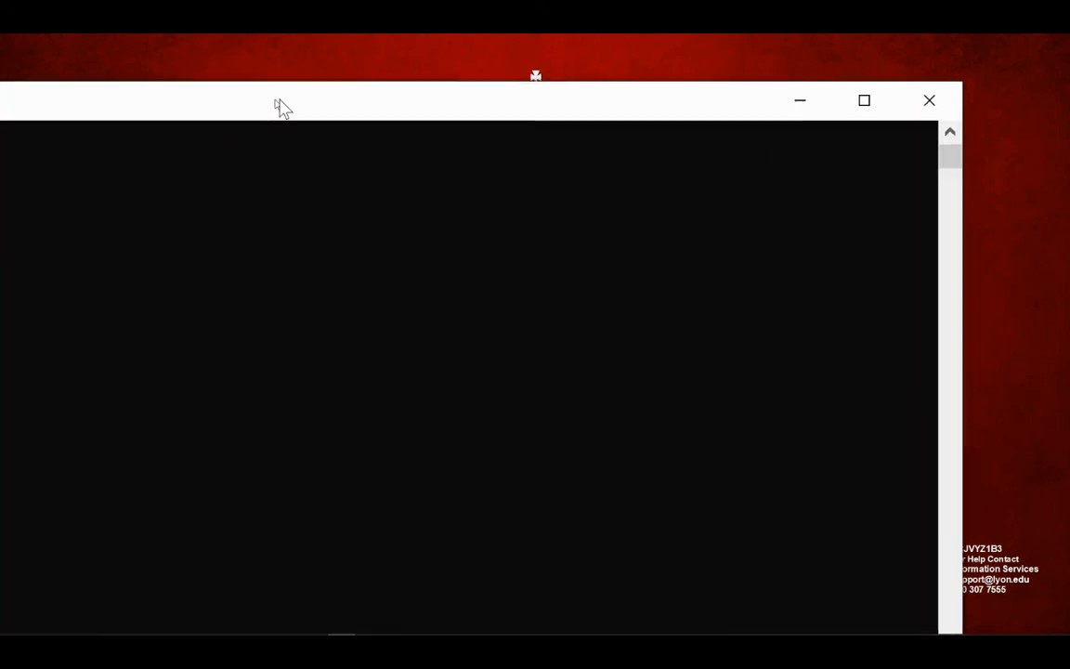
drag(199, 124, 368, 263)
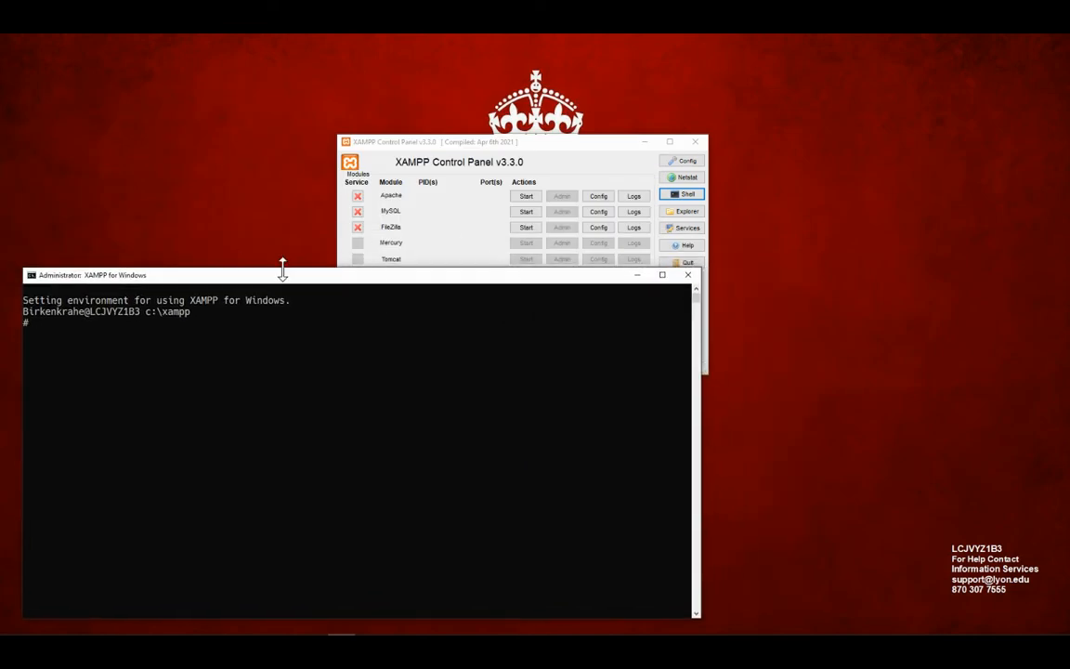
drag(283, 269, 272, 391)
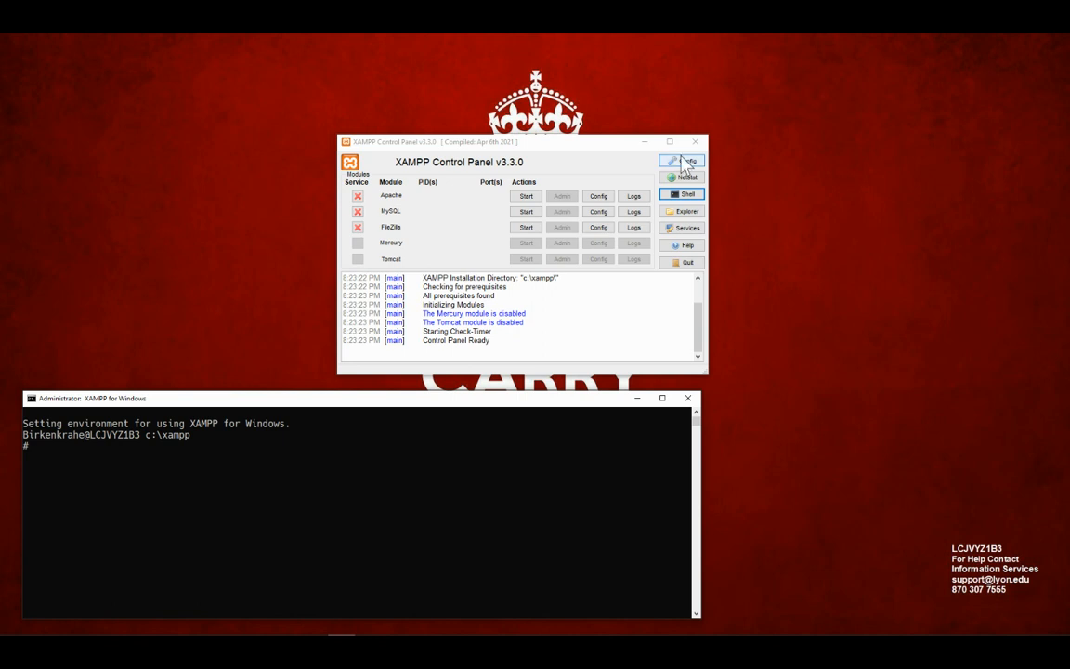
Move the Control Panel to the upper-left of the desktop, start Apache and MySQL, and launch the Windows services console
drag(547, 143, 260, 108)
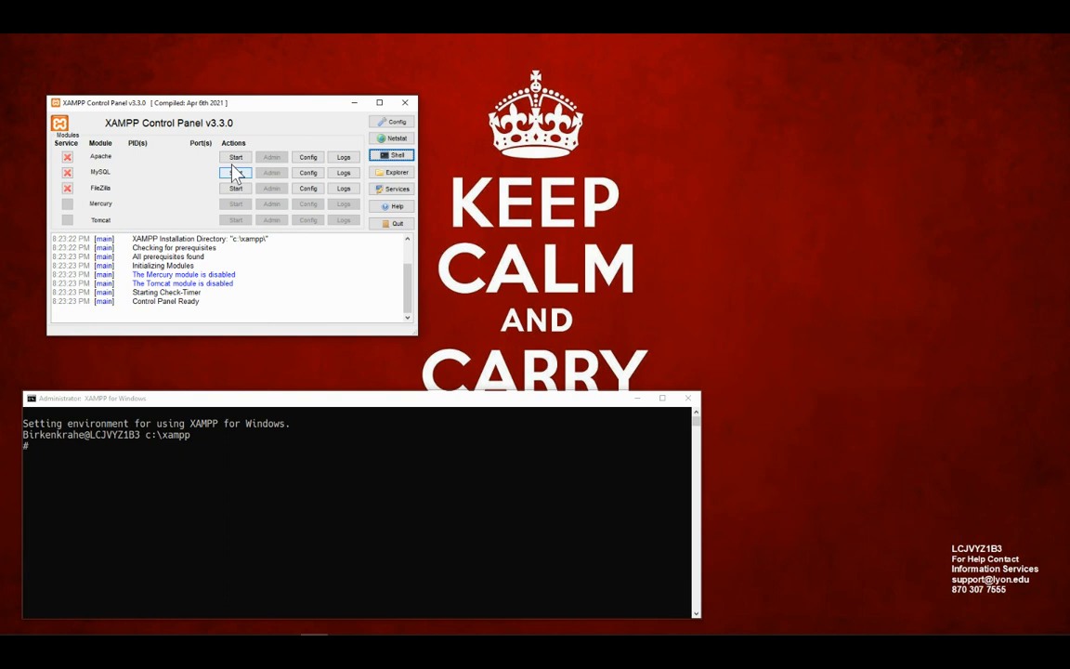
click(236, 158)
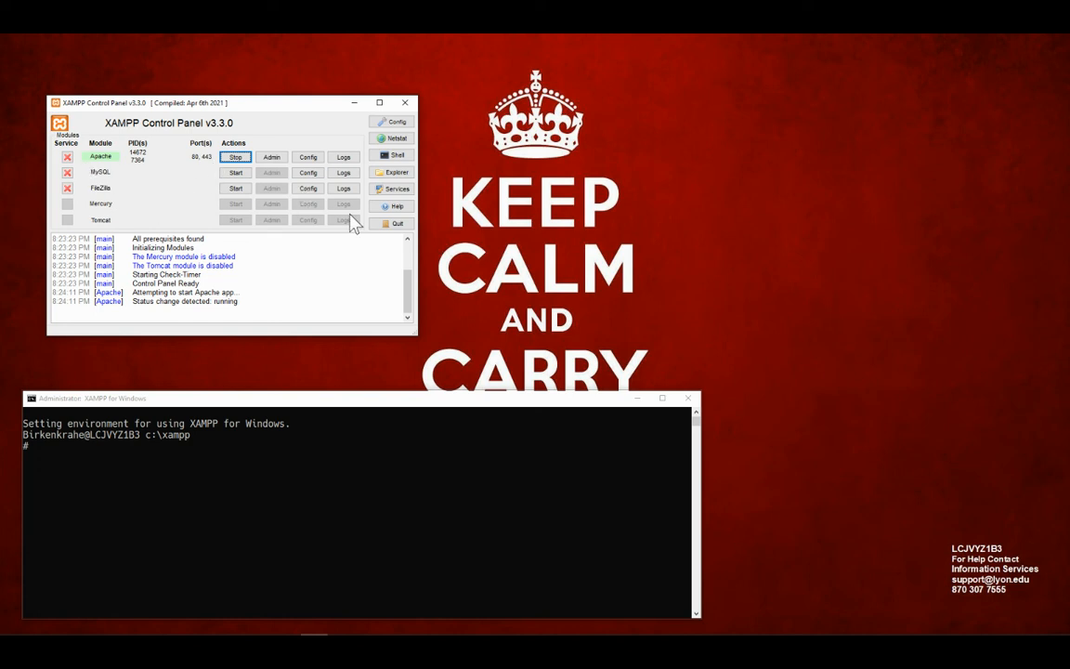
click(237, 174)
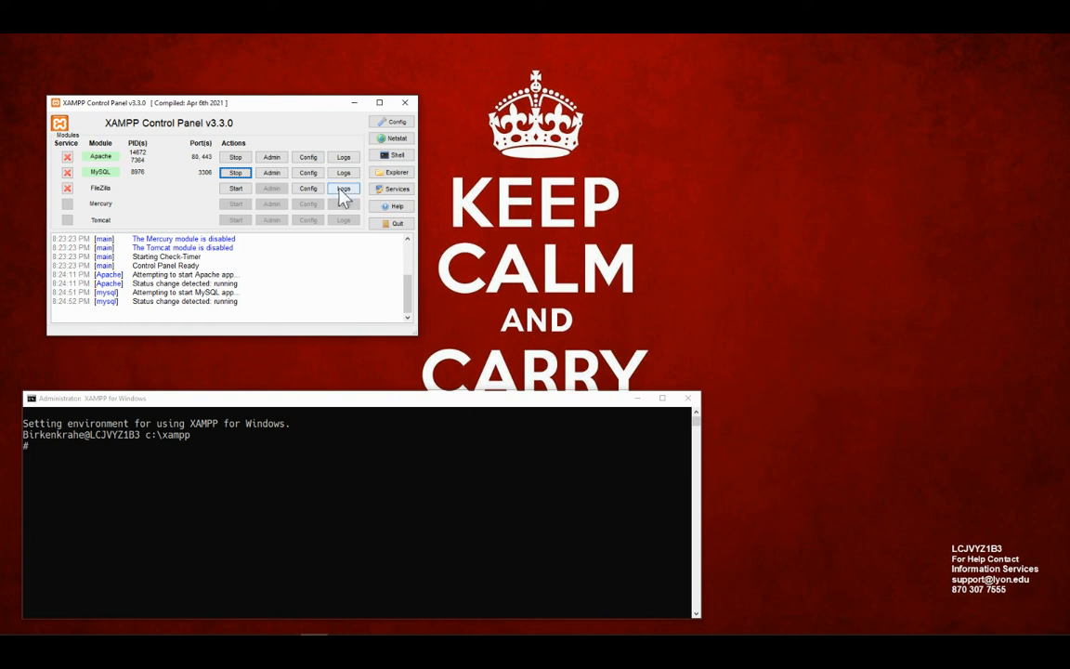
click(395, 188)
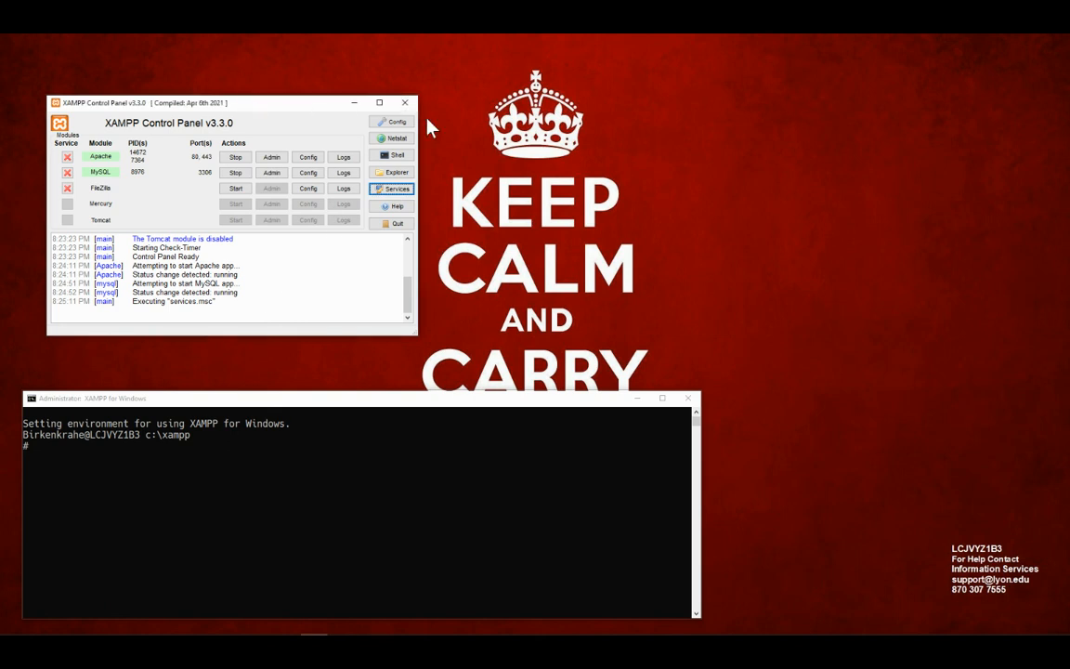
Open the Control Panel's general configuration beside the main window and browse to C:\Program Files for the editor executable
click(391, 122)
drag(477, 215, 478, 113)
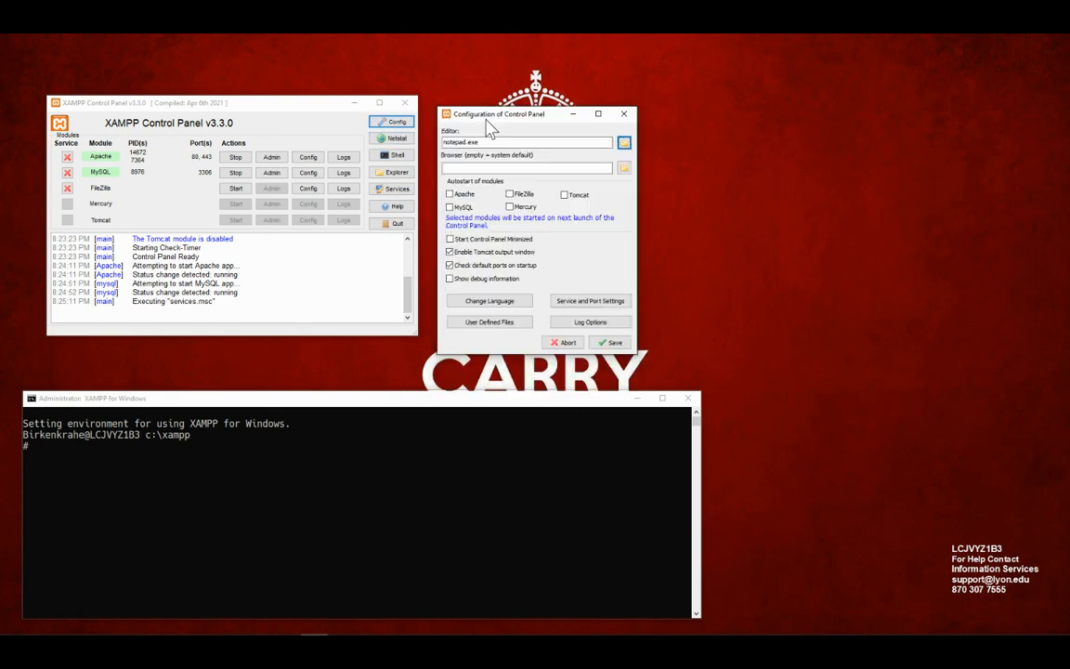
click(624, 144)
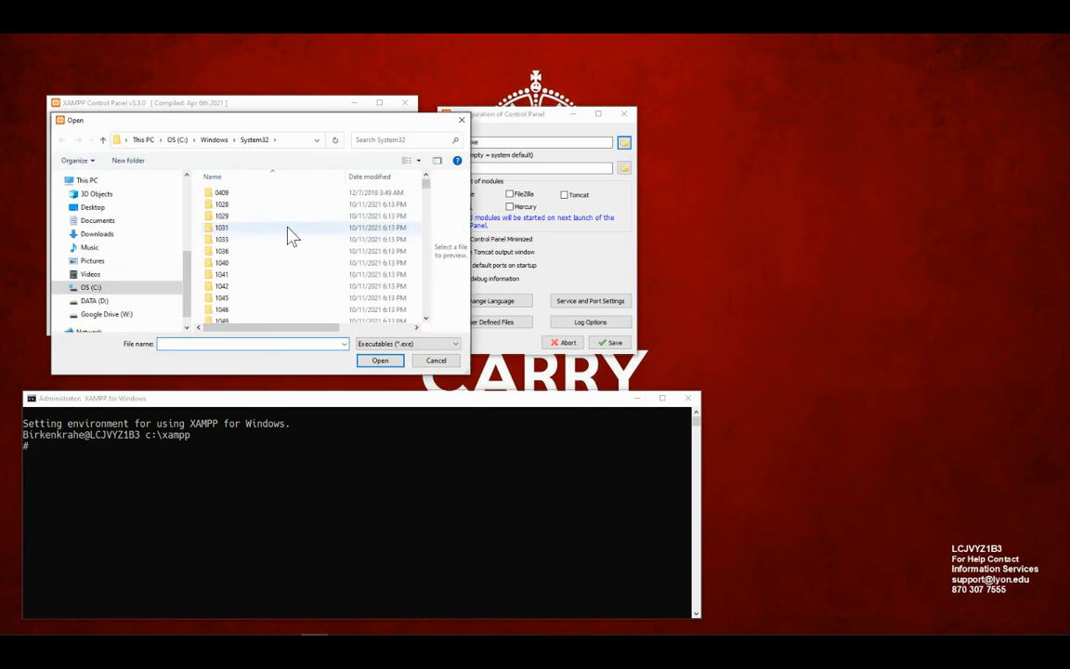
scroll(149, 283, down, 1)
click(93, 270)
double_click(249, 276)
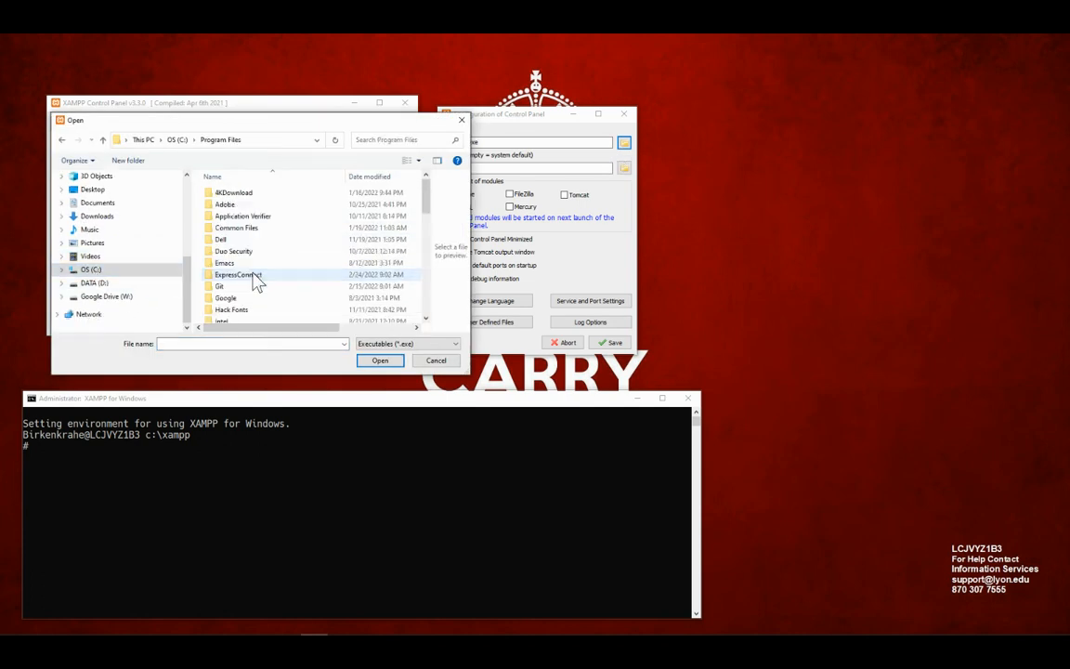
Set emacs from Emacs\x86_64\bin as the default editor and save the Control Panel configuration
double_click(237, 264)
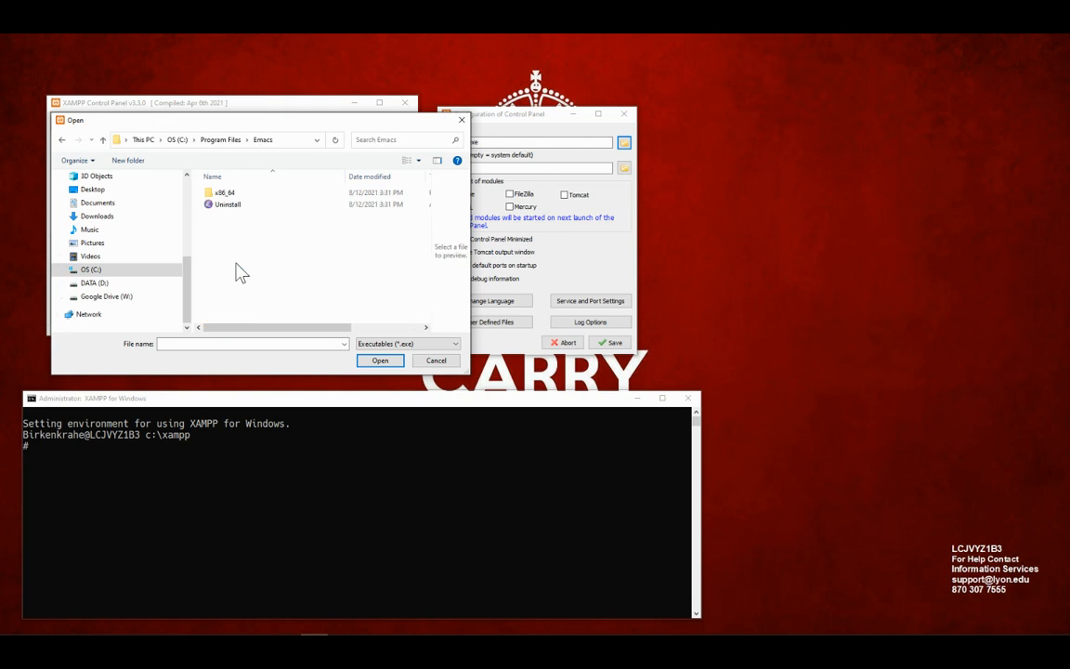
click(224, 193)
double_click(225, 193)
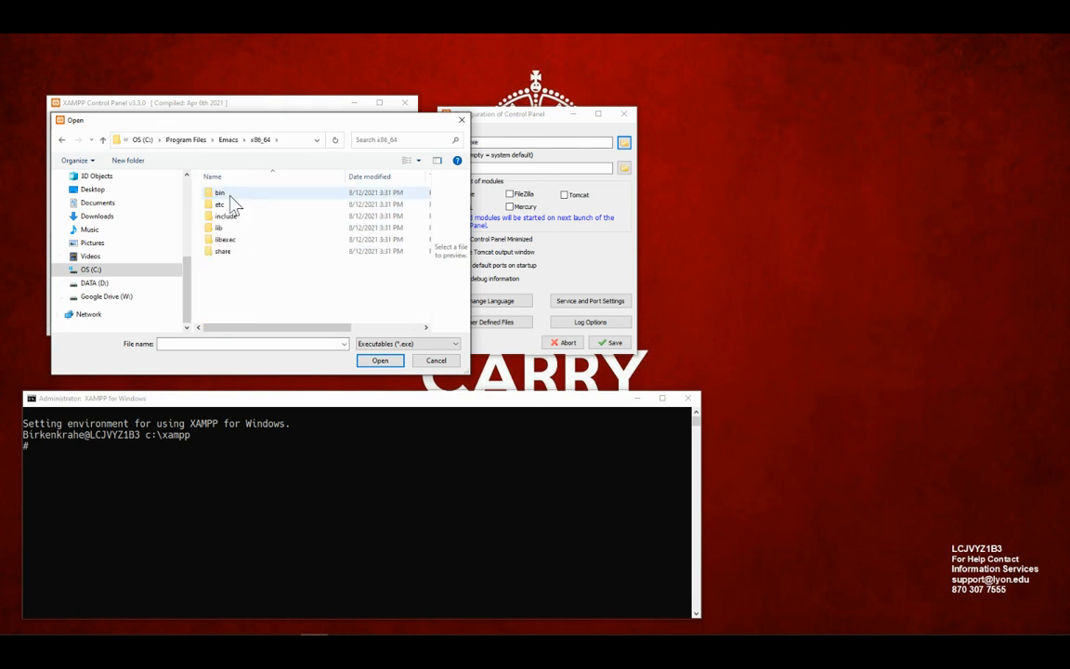
double_click(226, 193)
scroll(237, 221, down, 5)
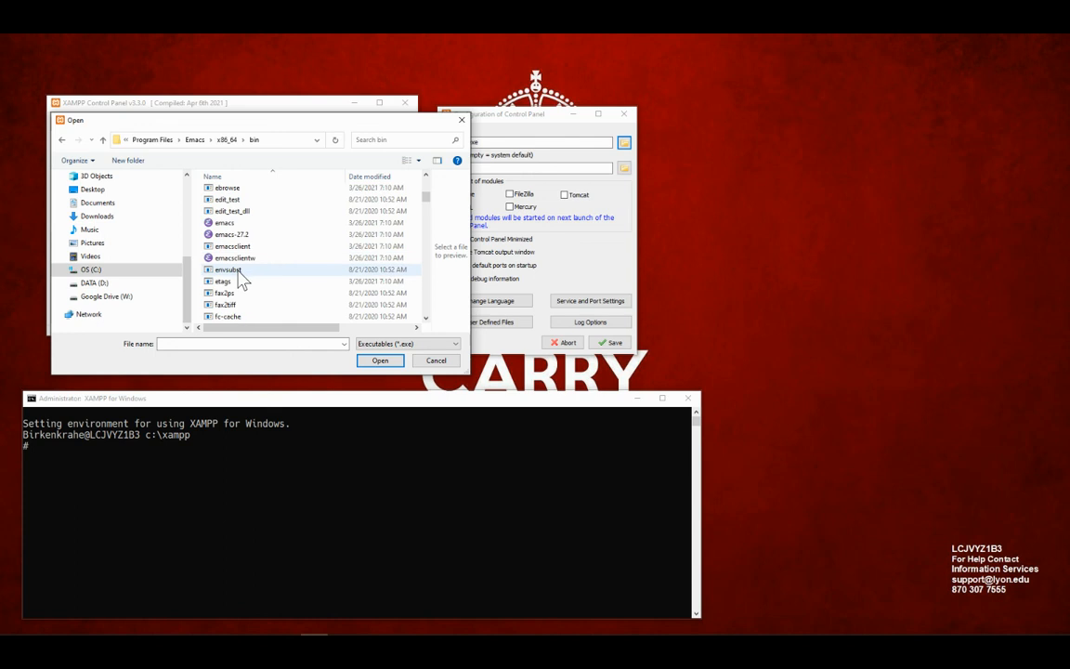
click(234, 224)
click(380, 361)
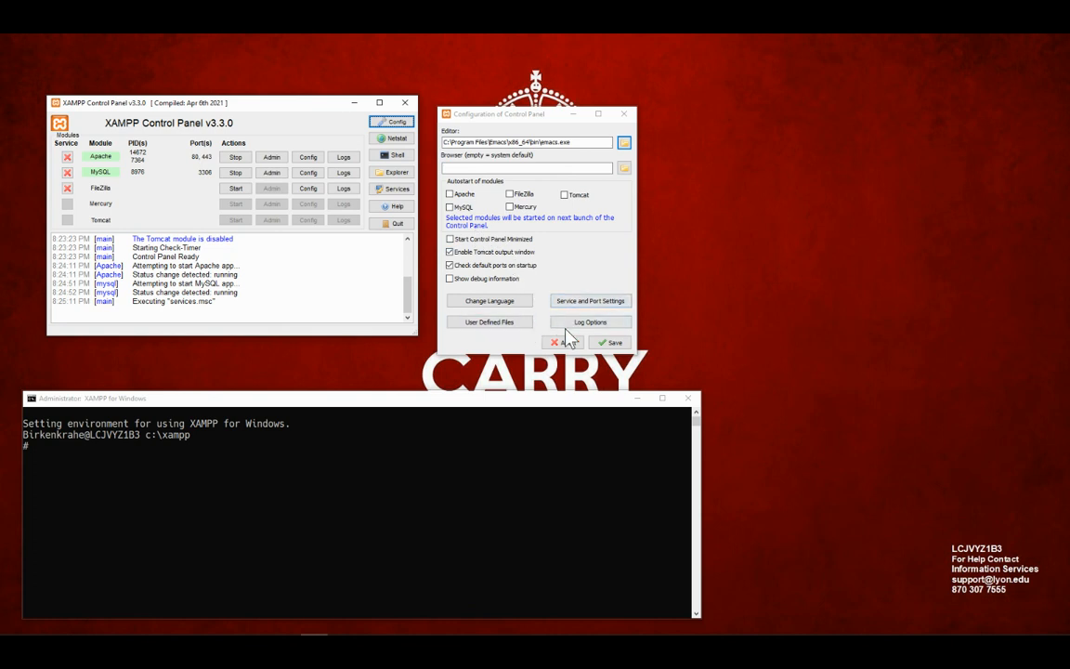
click(613, 343)
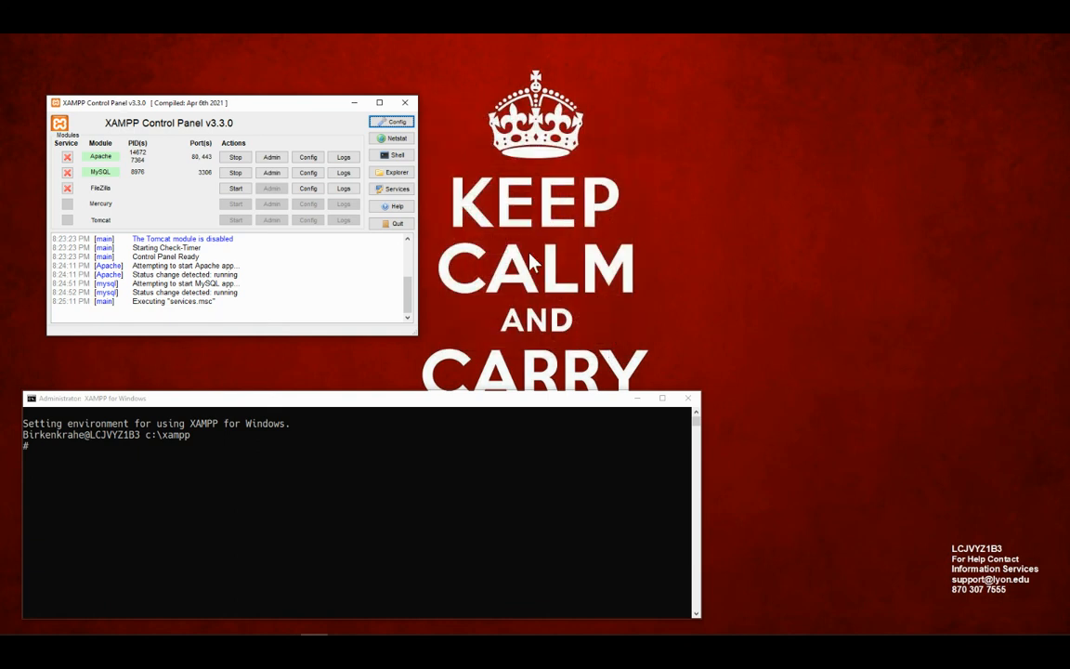
Launch phpMyAdmin through MySQL's admin function and arrange the restored browser window beside the Control Panel
click(272, 174)
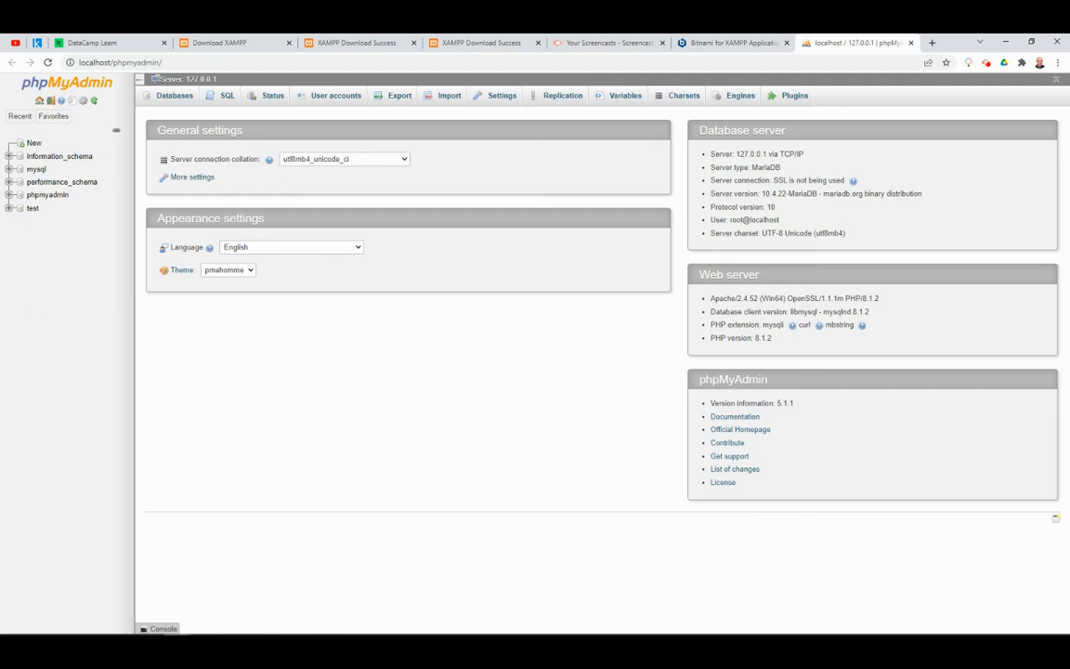
click(1032, 43)
drag(520, 47, 958, 53)
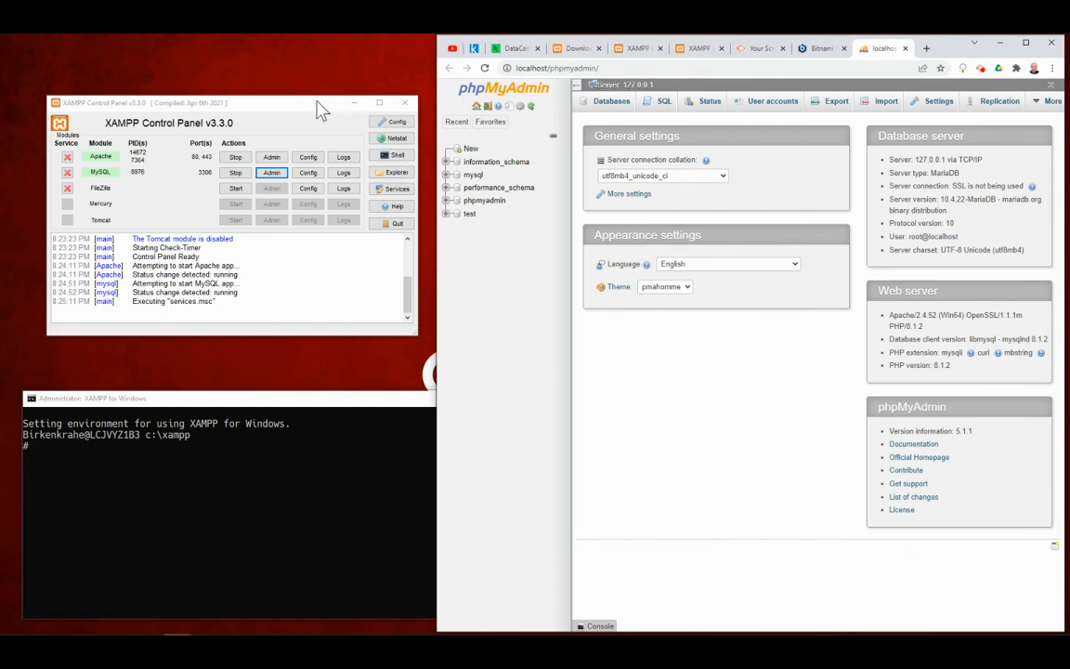
drag(322, 102, 283, 97)
drag(436, 247, 395, 245)
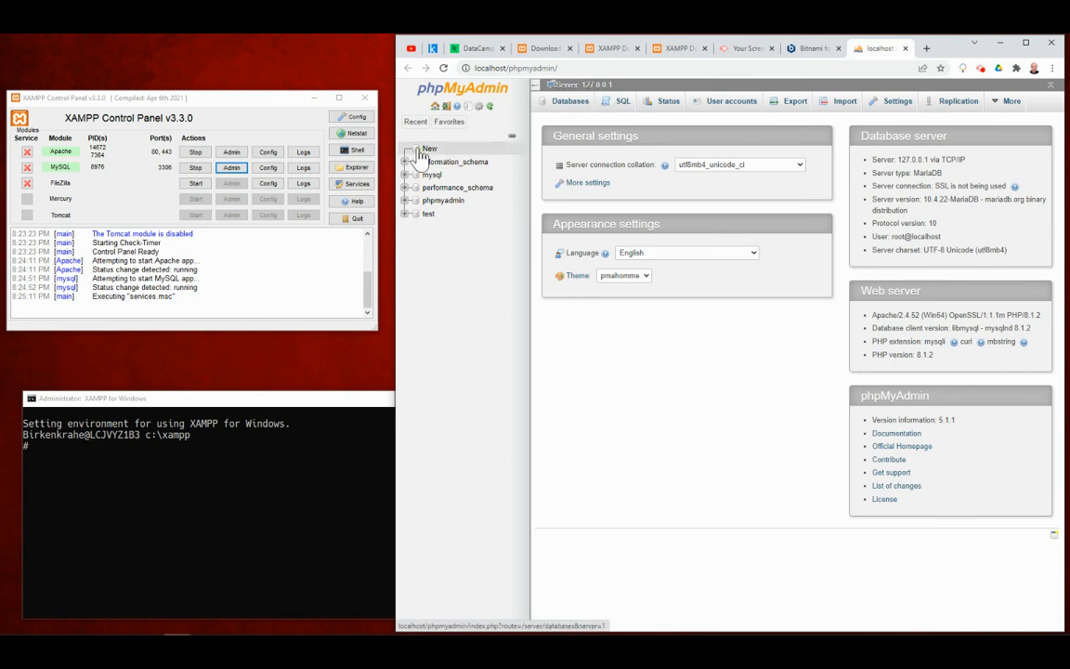
Write the query SHOW DATABASES; in phpMyAdmin's server-level SQL editor
click(618, 107)
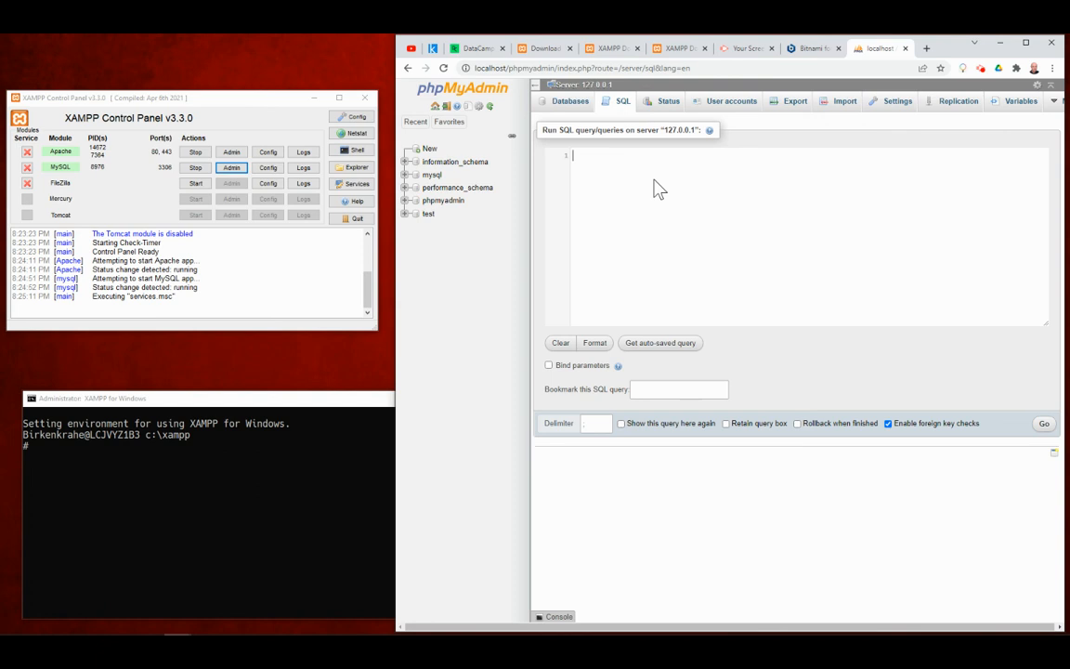
text(SHOW DATA)
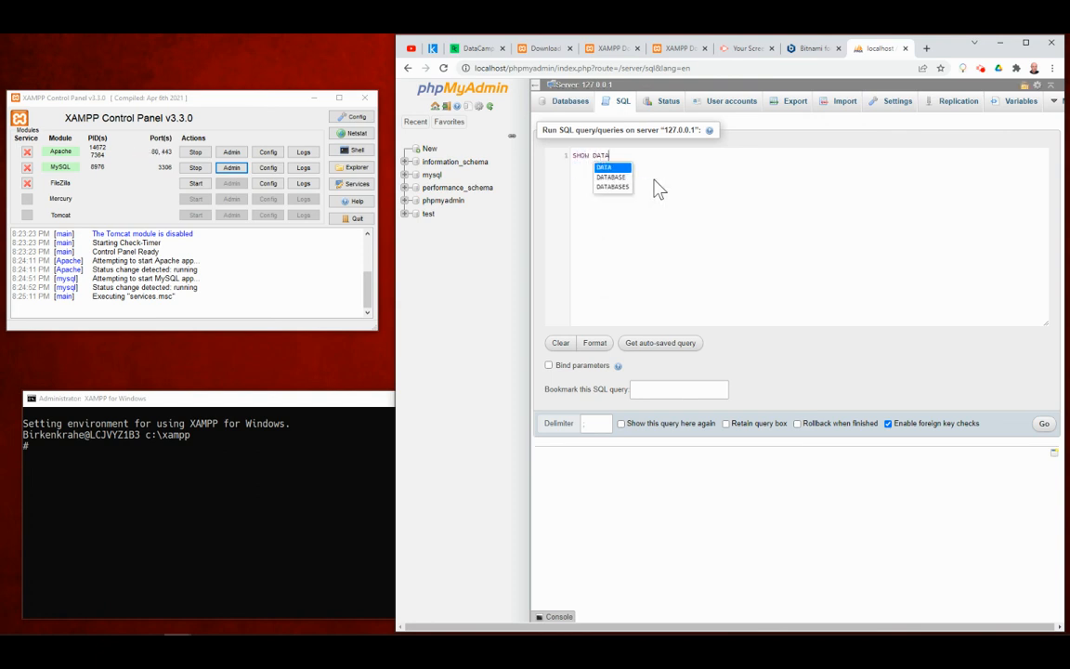
key(Down)
key(Down)
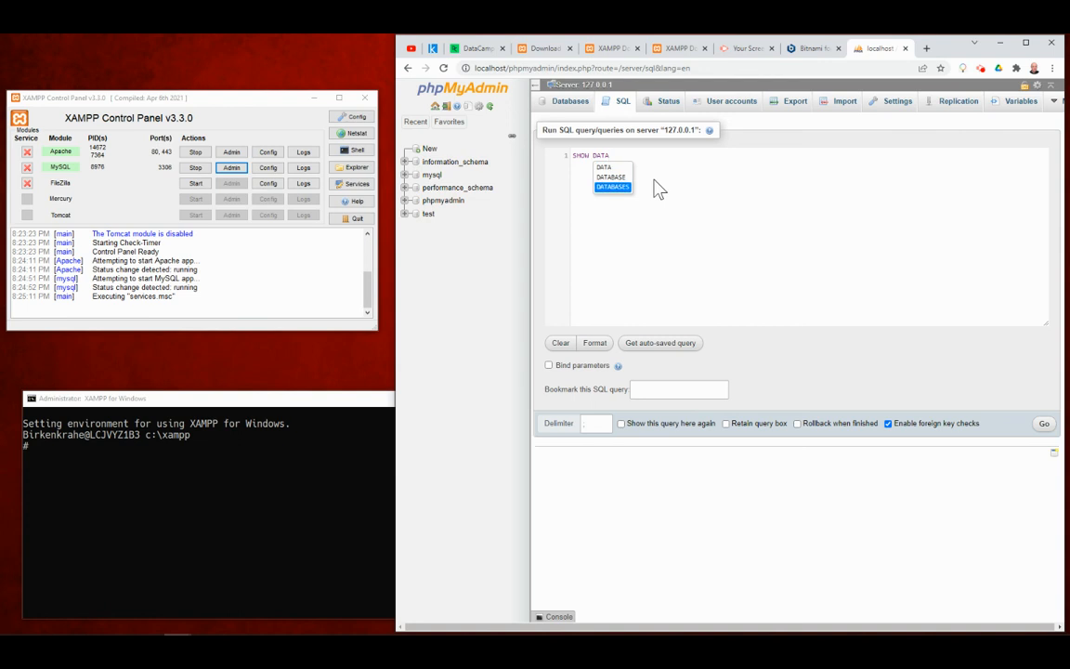
key(Return)
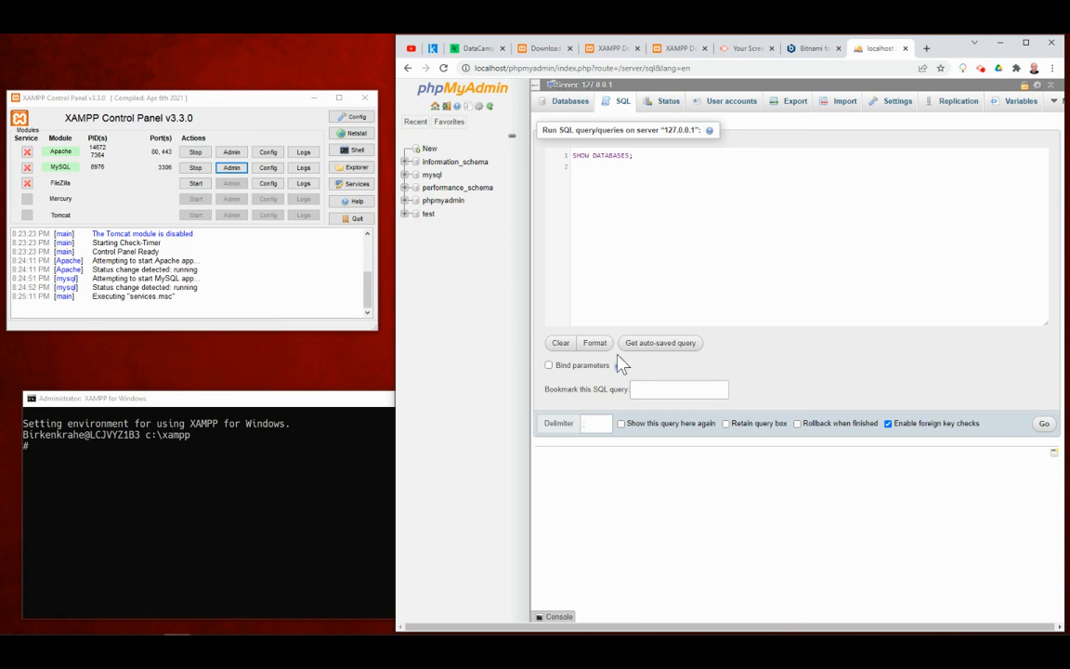
Enable showing the query again and retaining the query box, run the query, and view the database list
click(620, 425)
click(727, 425)
click(1044, 426)
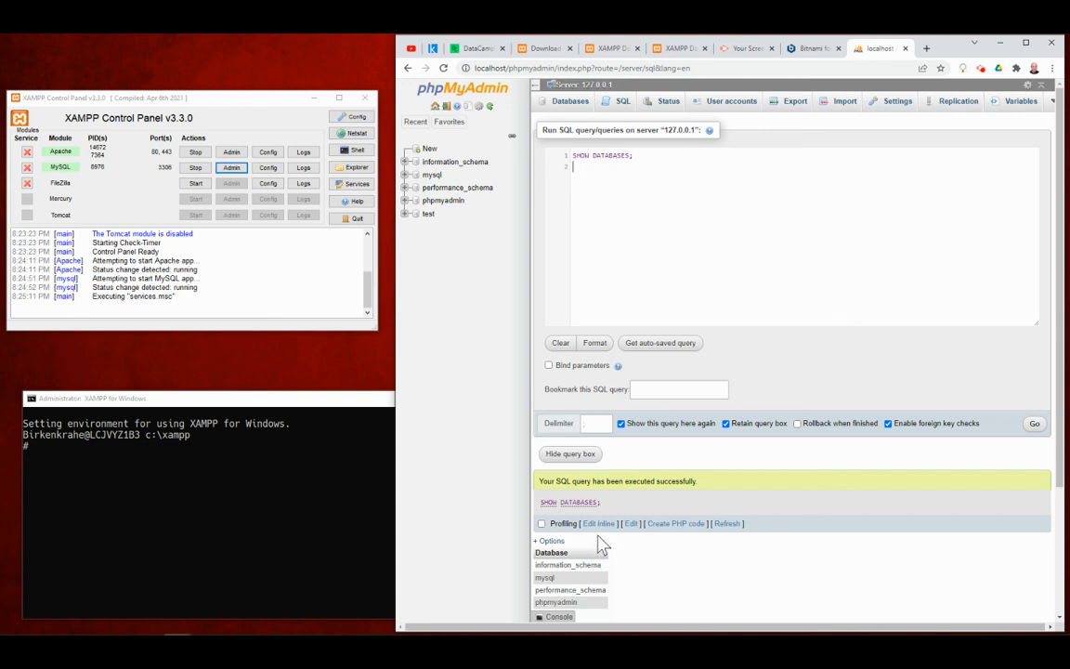
scroll(581, 520, down, 1)
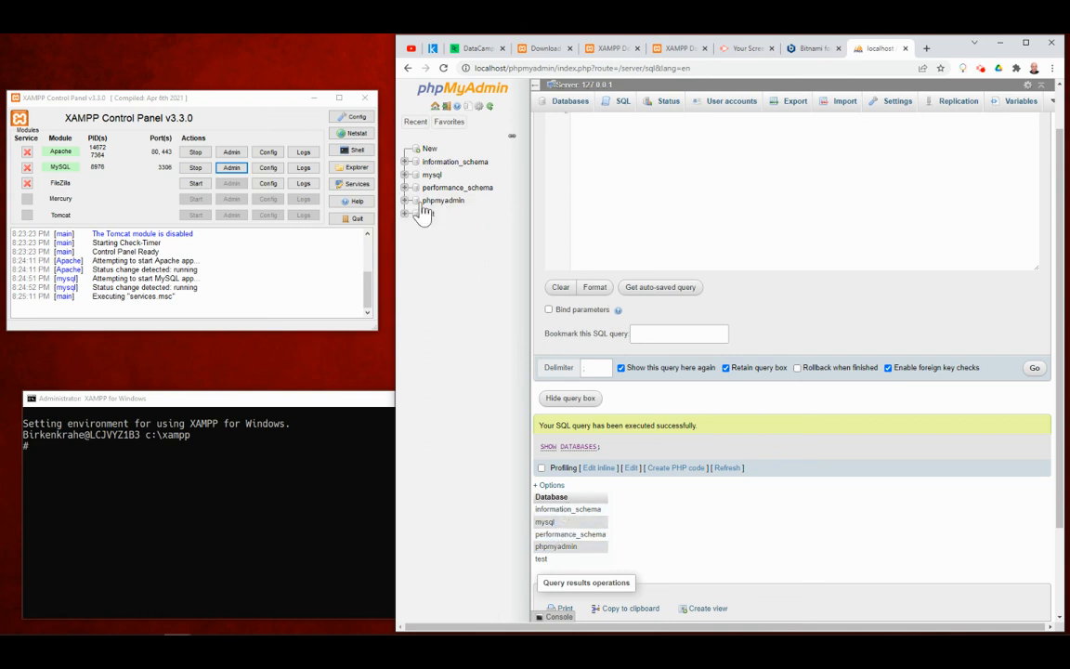
Try to run SHOW TABLES; as a second statement below SHOW DATABASES; at server level
scroll(602, 160, up, 2)
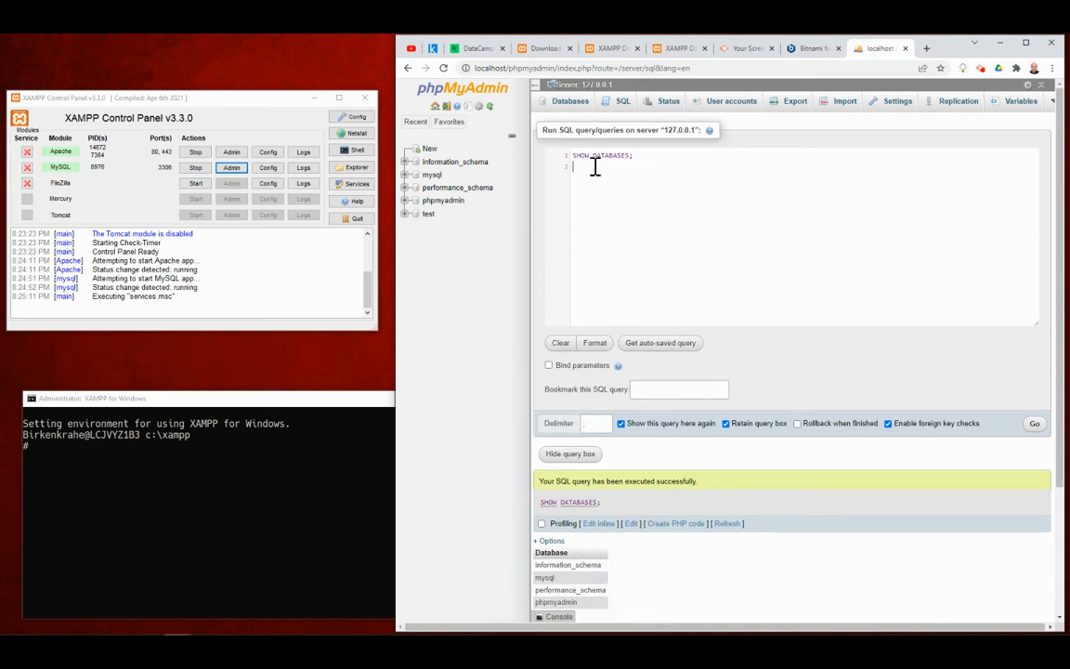
text(SHOW TABLES;)
click(1035, 424)
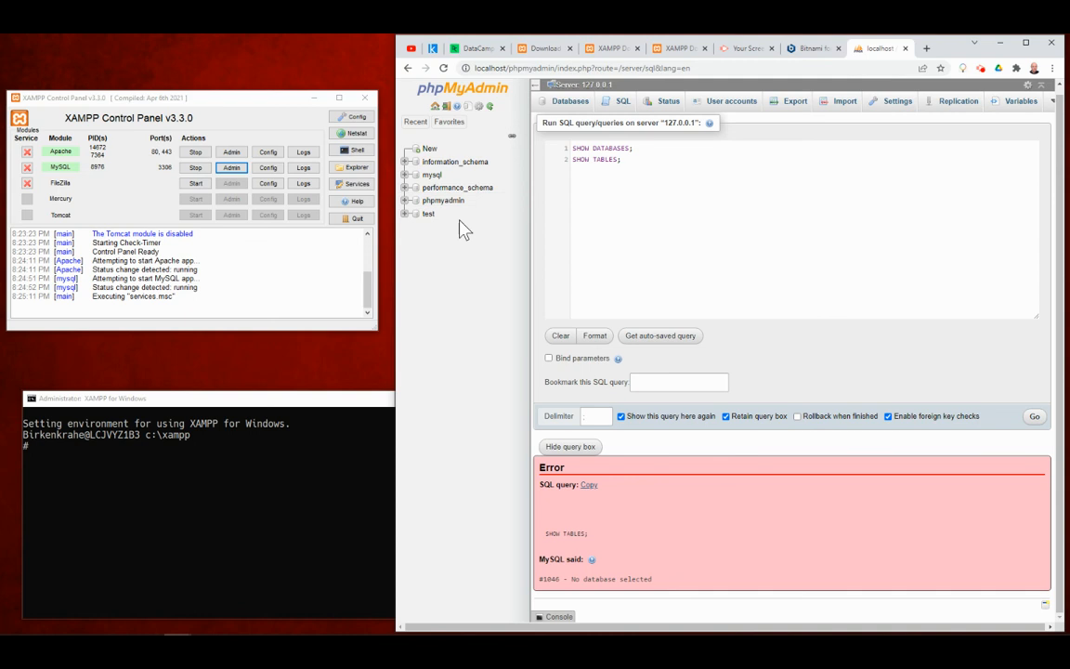
Select the test database and open its SQL query editor
click(426, 214)
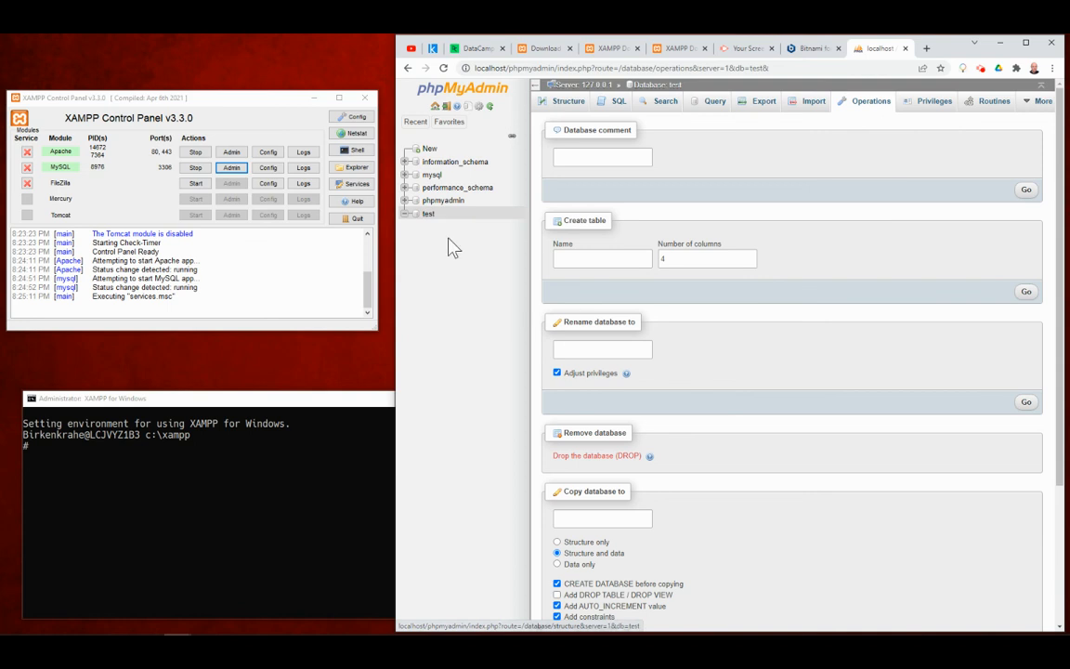
click(431, 219)
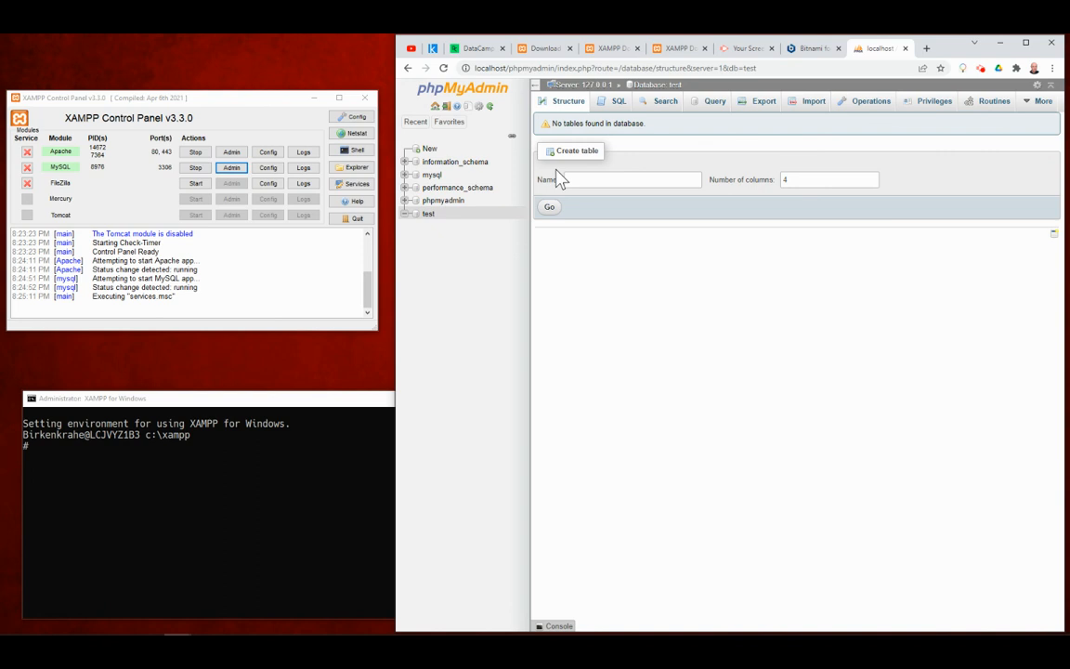
click(619, 101)
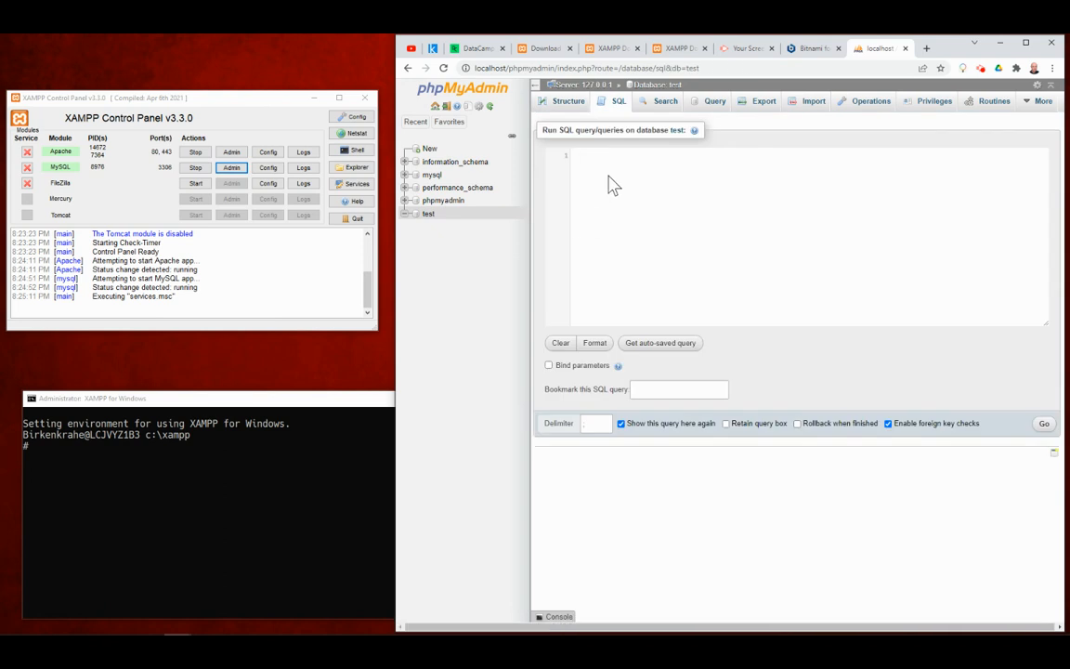
Write CREATE TABLE test (id INTEGER, name NAME); for the test database and try to run it
text(CREATE TABLE test)
text((id INT)
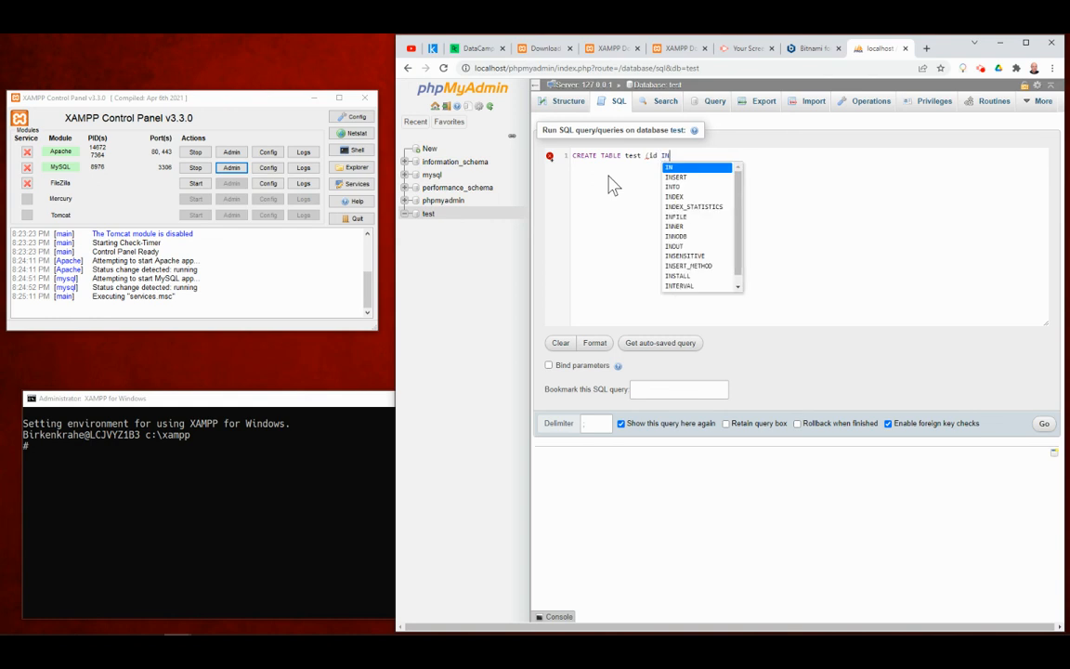
key(BackSpace)
text(TEGE)
text(R)
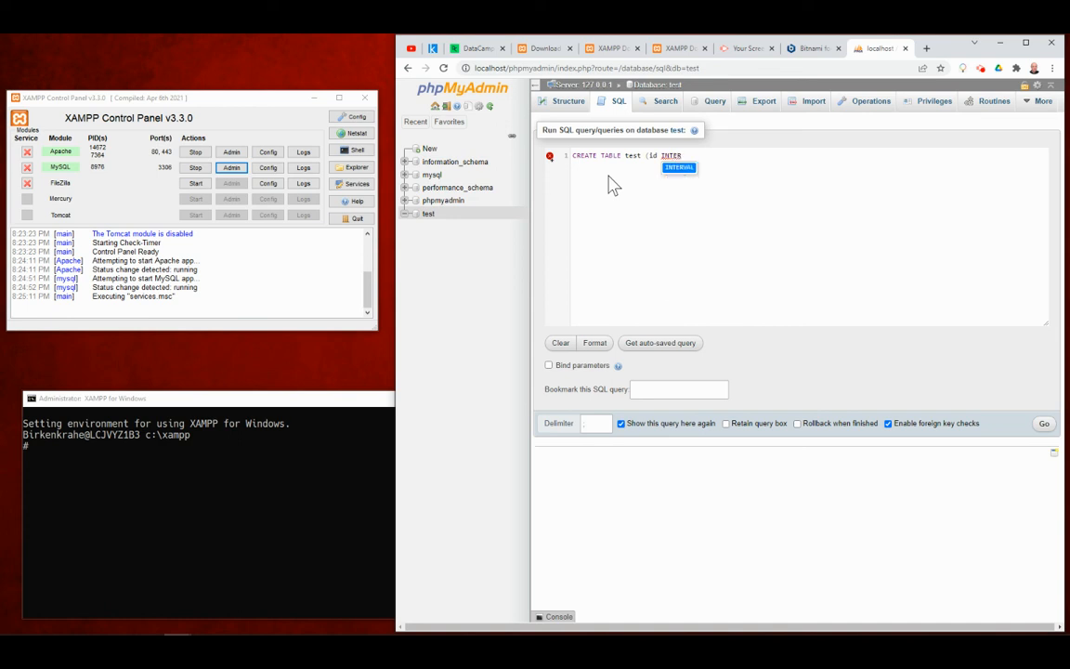
key(BackSpace)
text(GE)
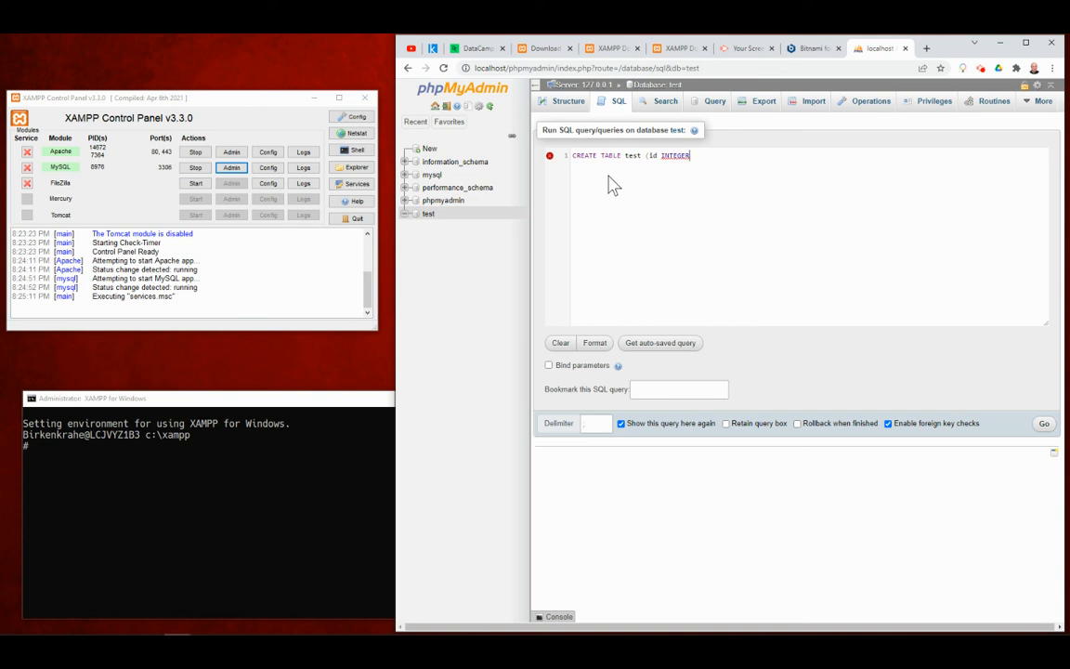
text(R, name NAME);)
click(1044, 423)
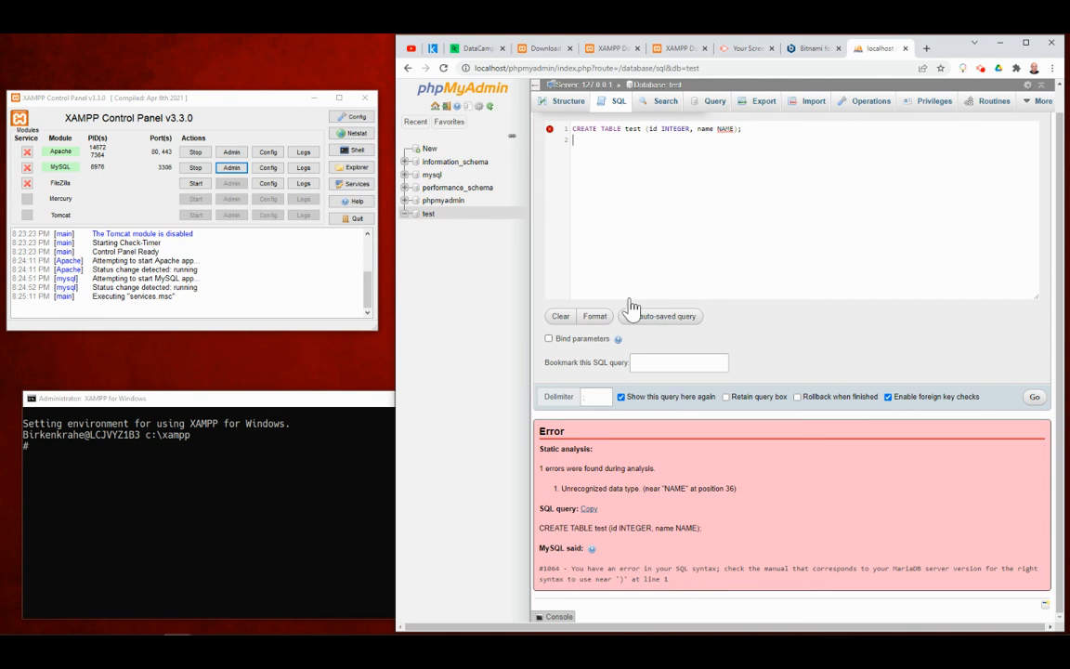
Change the name column's data type to TEXT in the CREATE TABLE statement and run it again
double_click(728, 130)
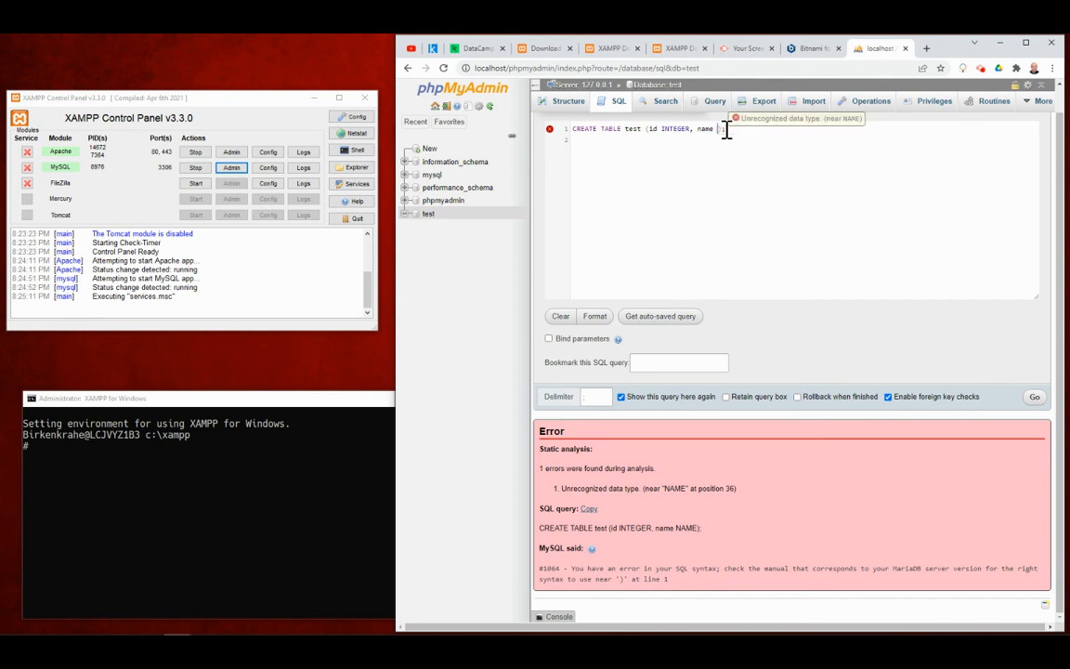
text(TEXT)
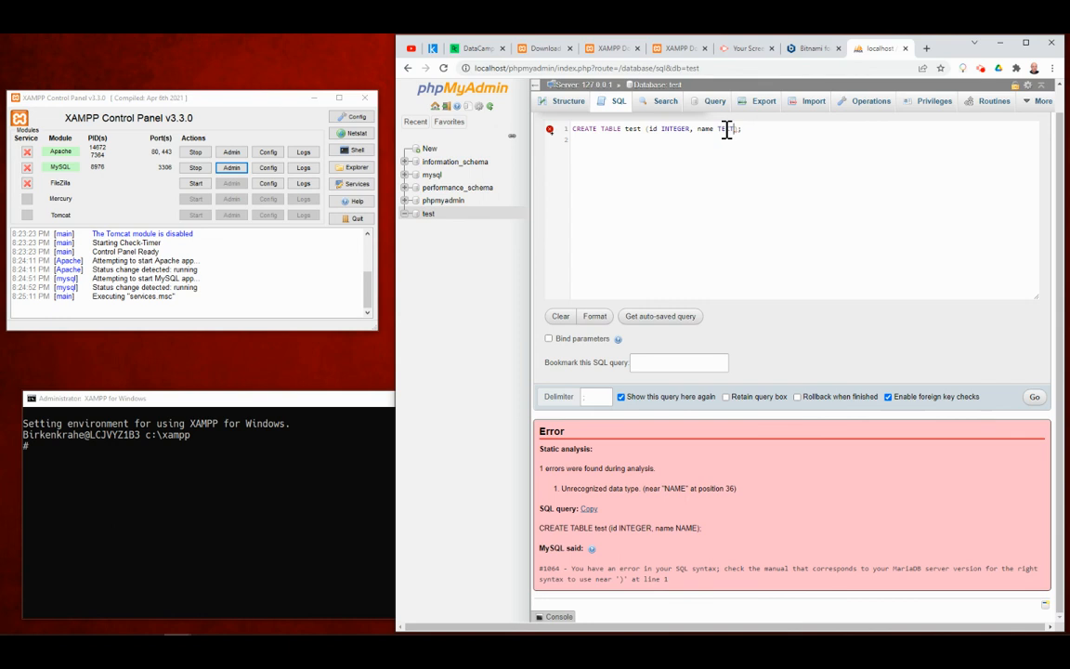
click(1034, 399)
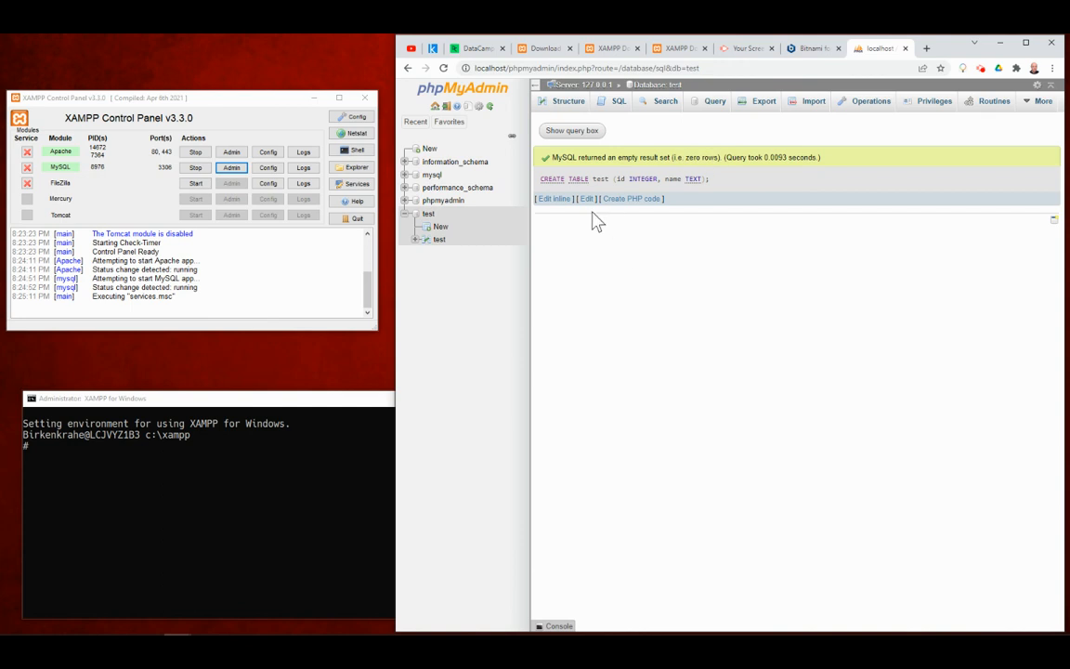
Replace the CREATE TABLE query with SHOW TABLES; and run it on the test database
click(570, 131)
drag(752, 157, 578, 156)
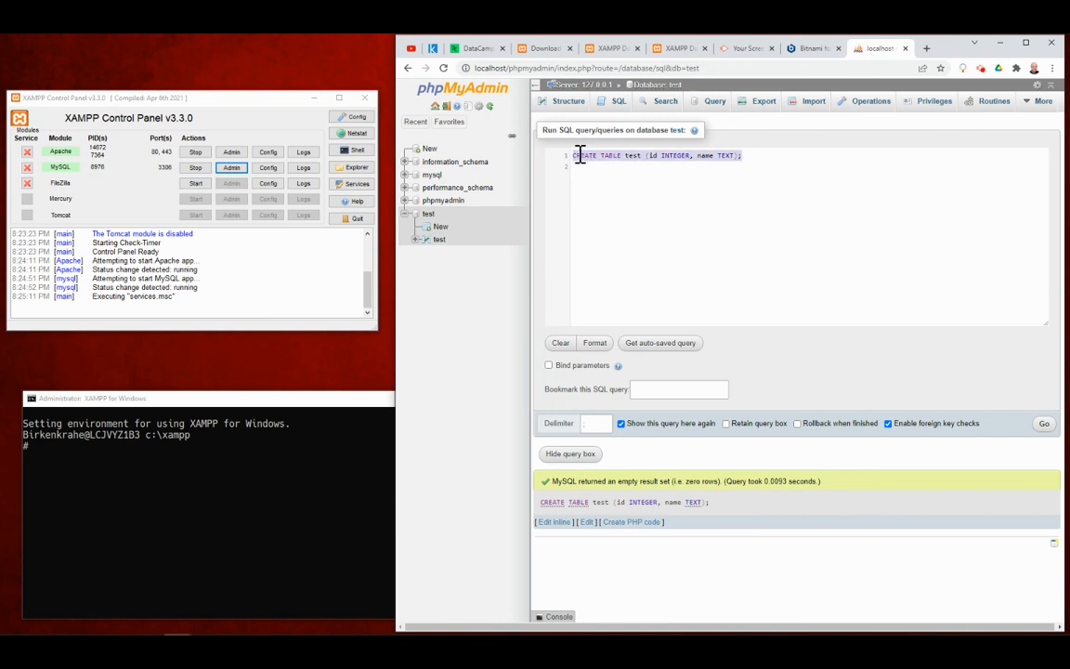
key(BackSpace)
text(SHOW TAB)
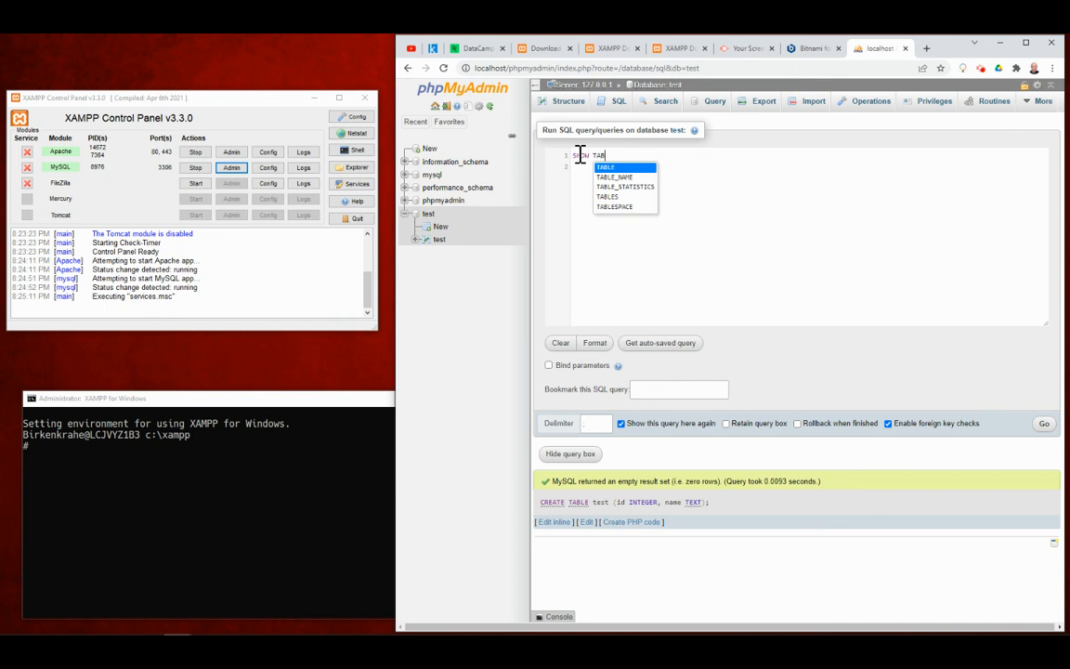
text(LES;)
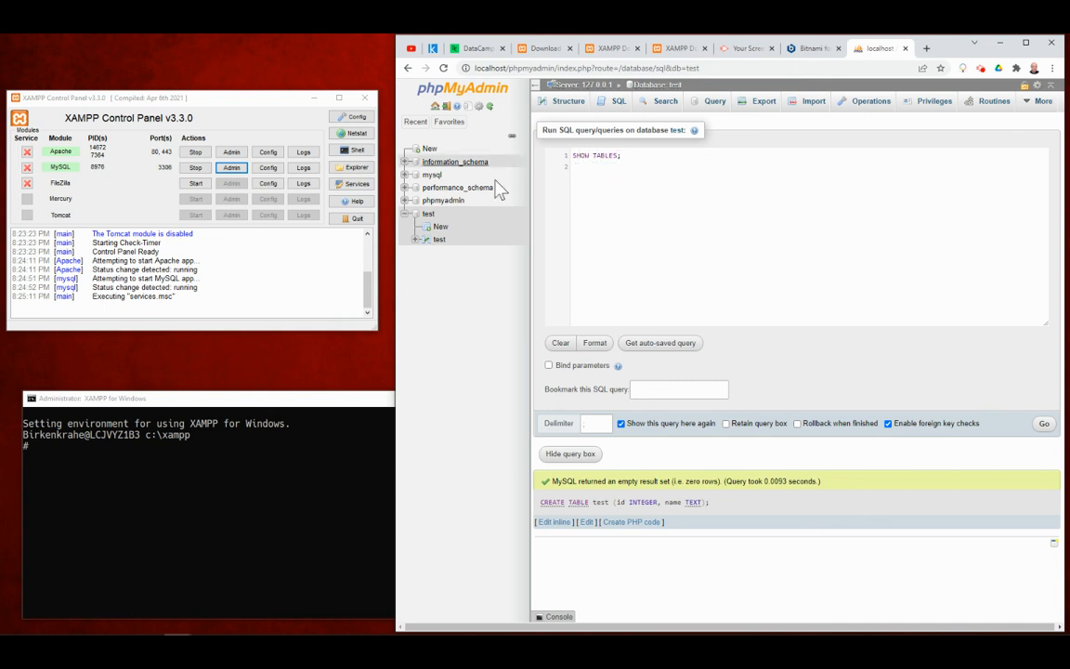
click(1044, 424)
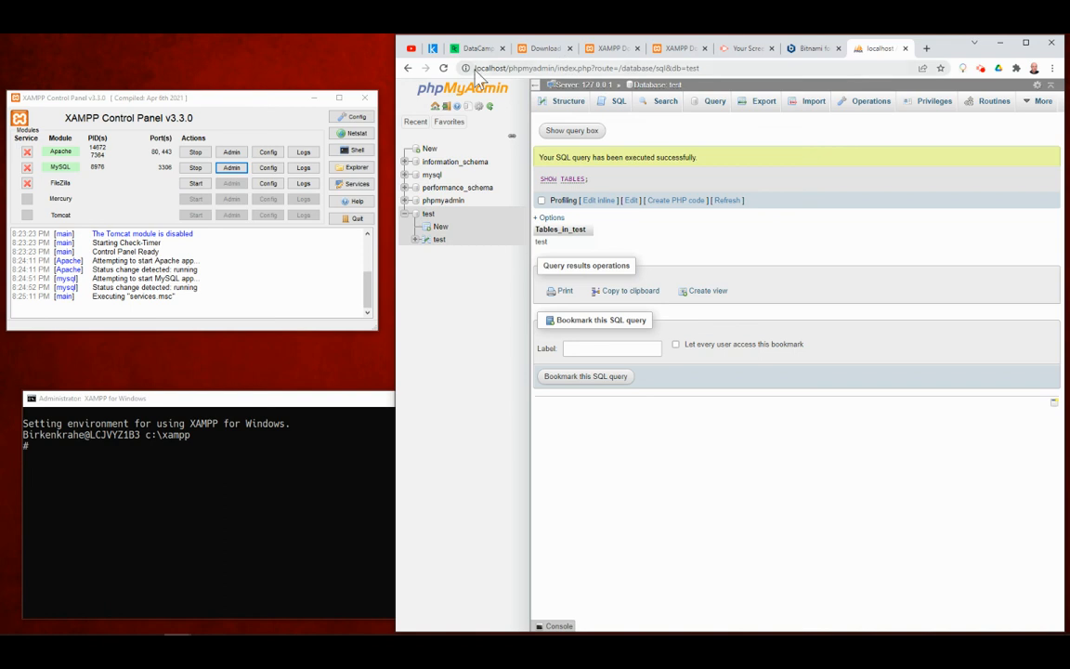
drag(943, 48, 939, 49)
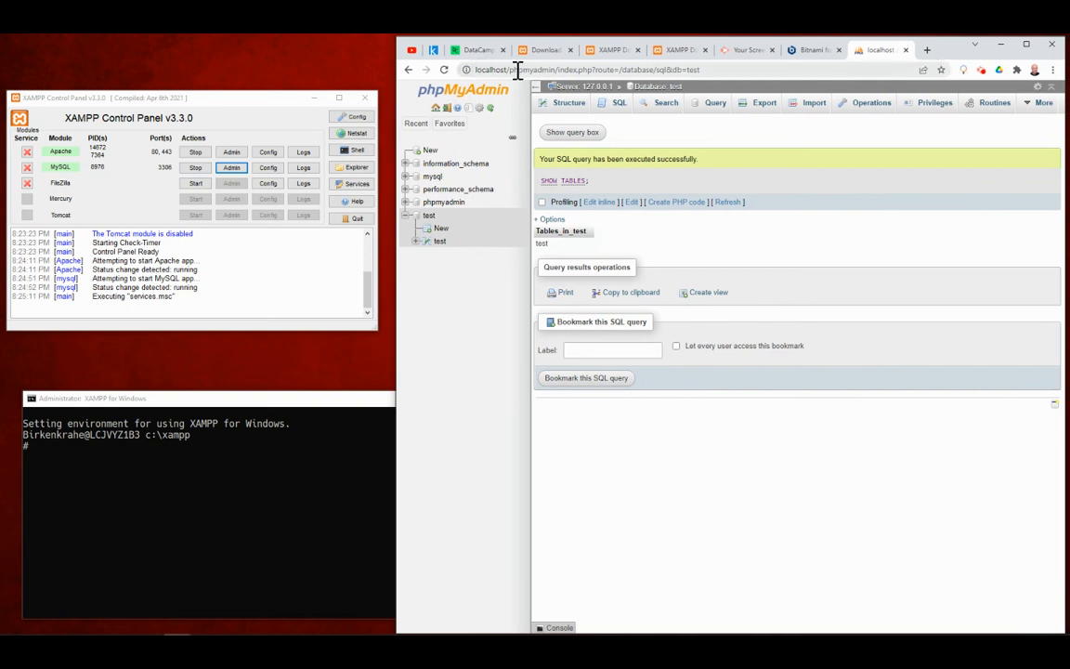
drag(510, 70, 552, 70)
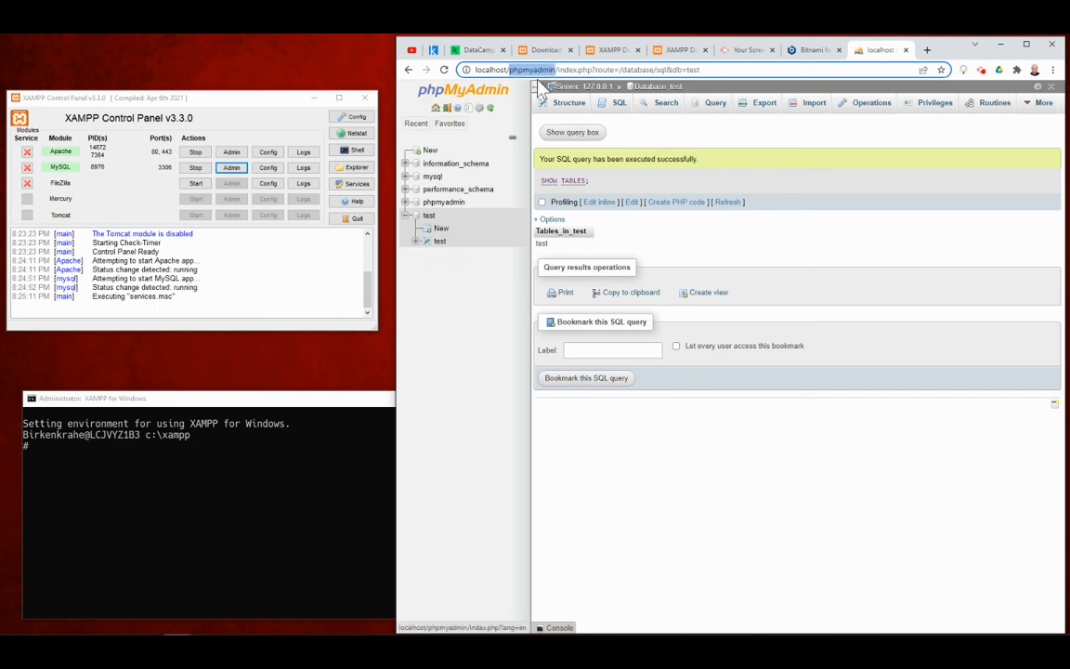
click(567, 70)
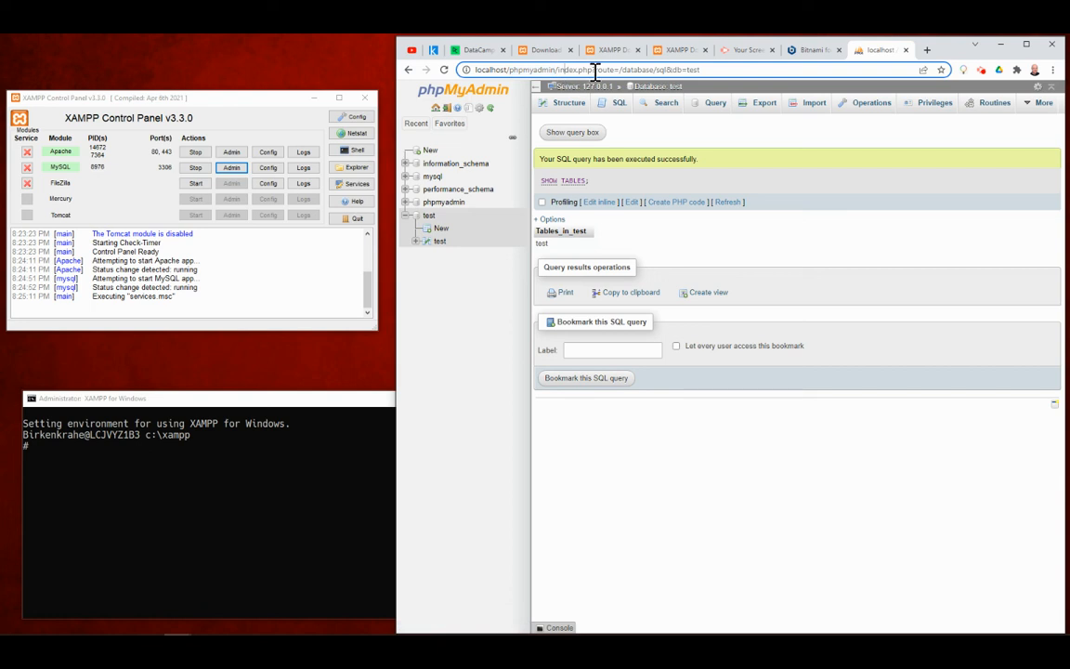
drag(591, 69, 430, 69)
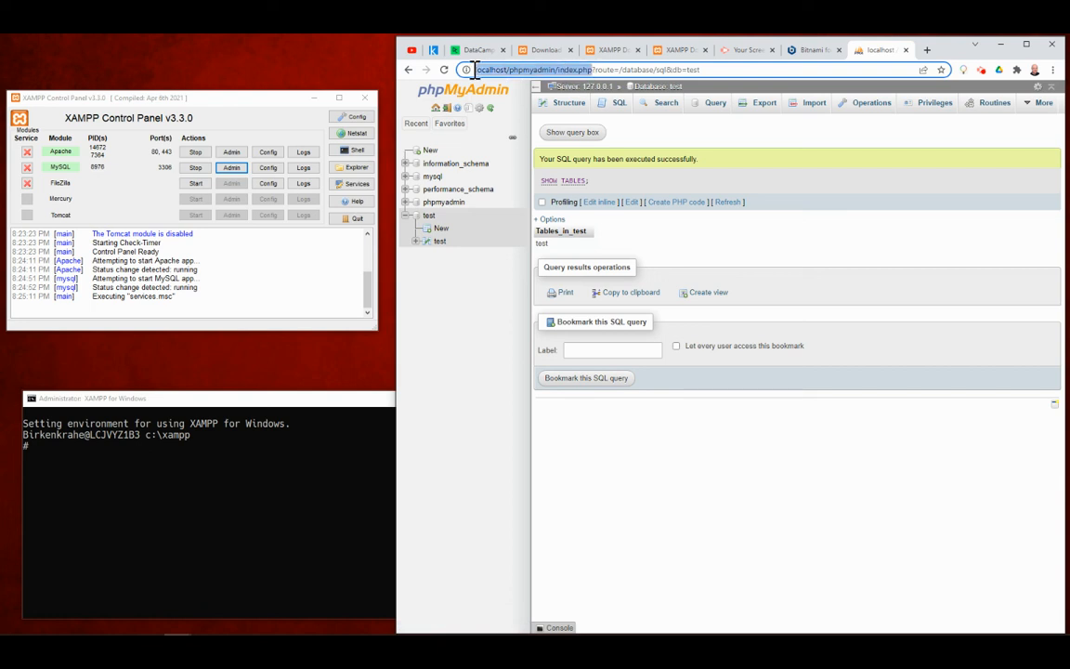
click(572, 70)
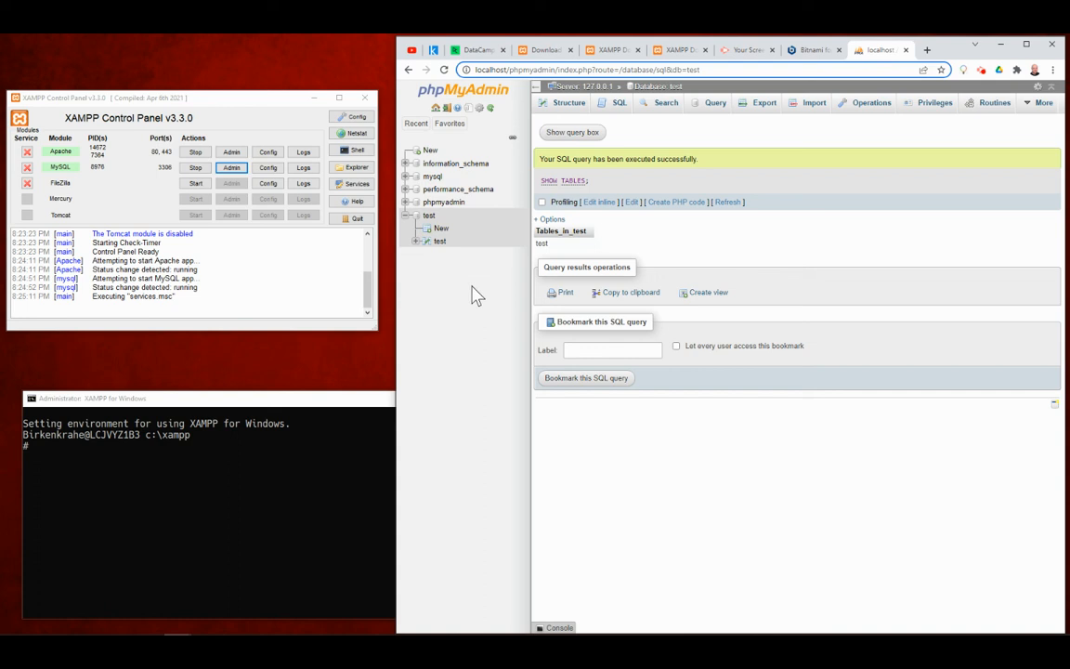
Return to the phpMyAdmin home page and quit the XAMPP Control Panel
click(434, 108)
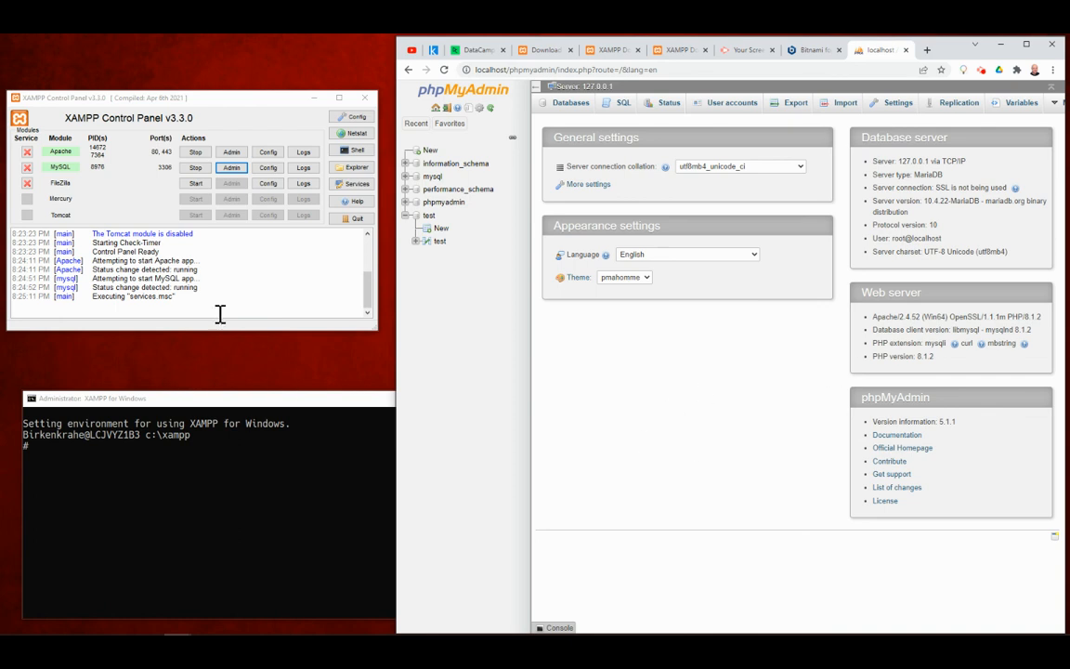
click(141, 204)
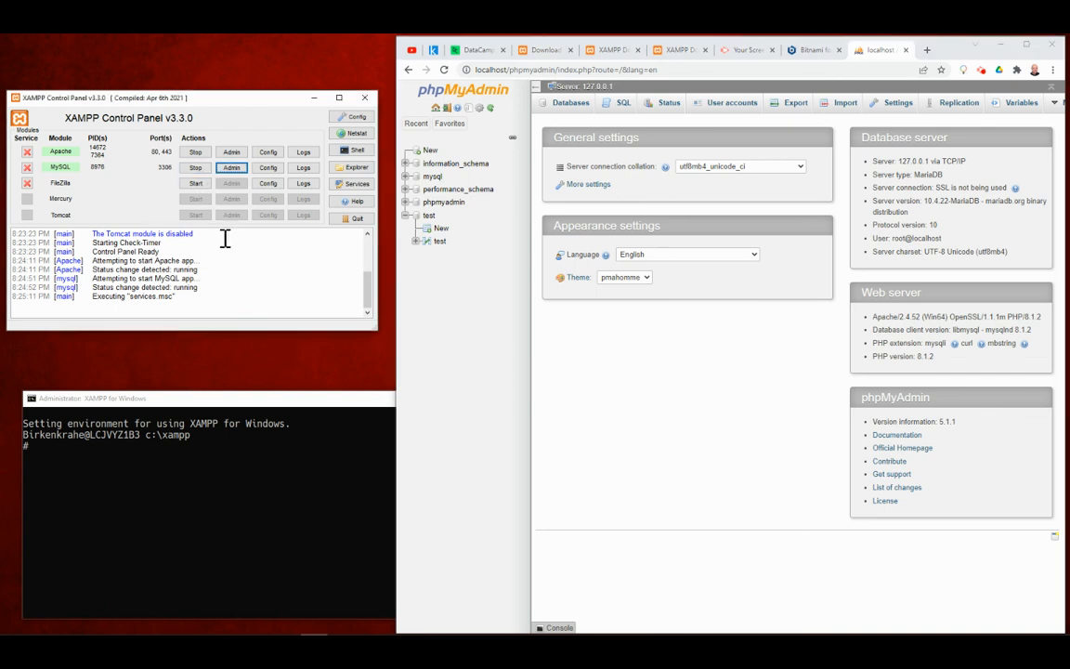
click(352, 218)
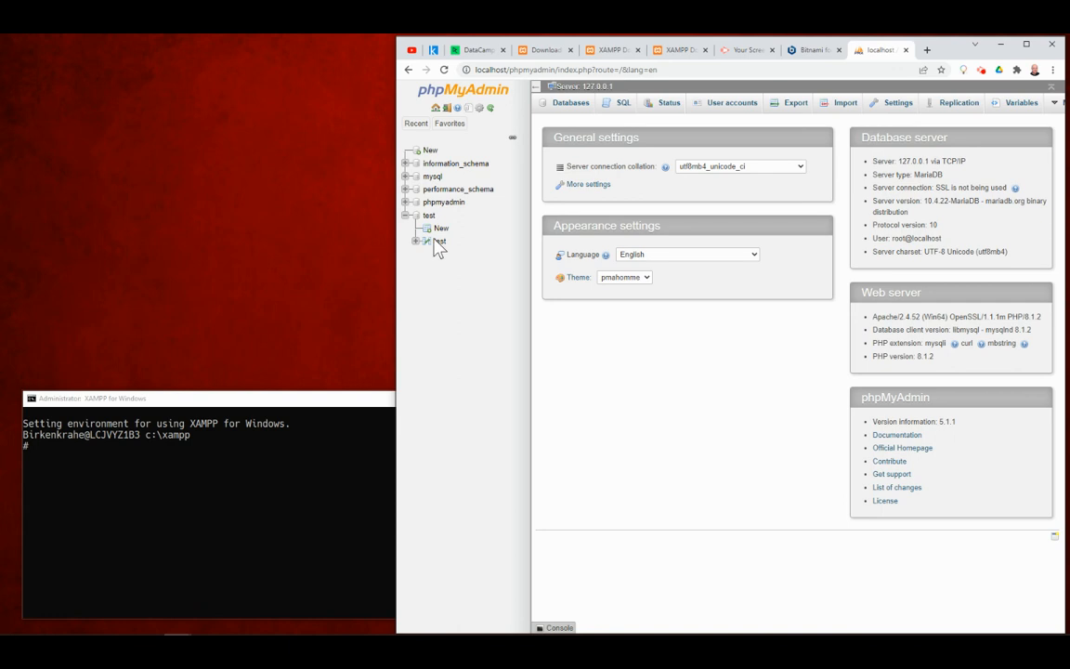
Reload phpMyAdmin and browse the test table in the test database to check that the server still responds
click(445, 71)
click(445, 70)
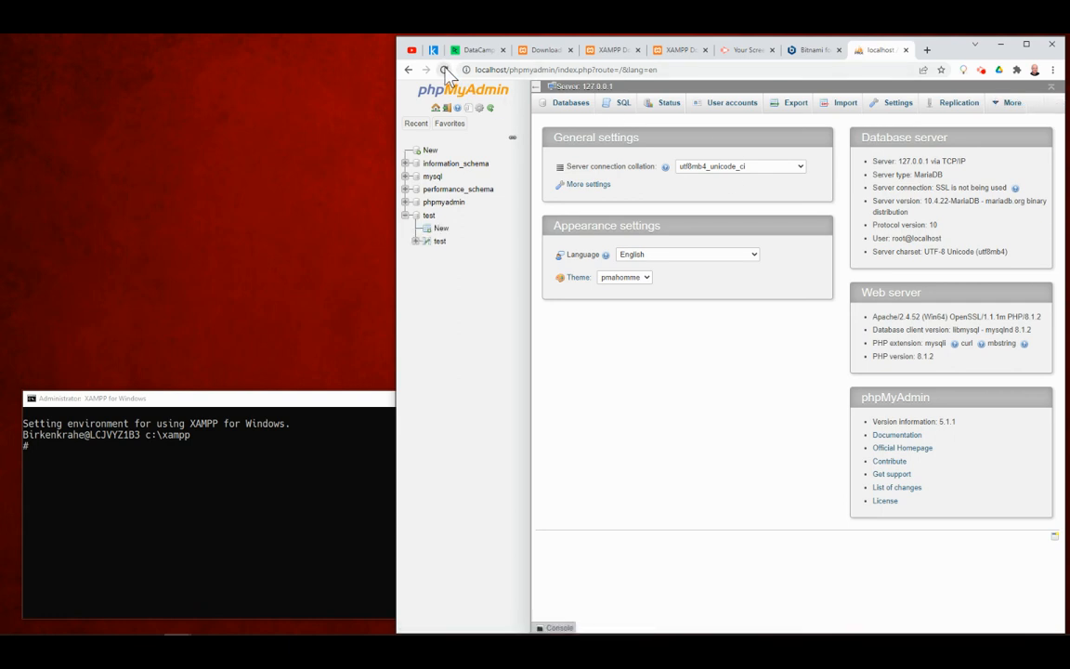
click(438, 243)
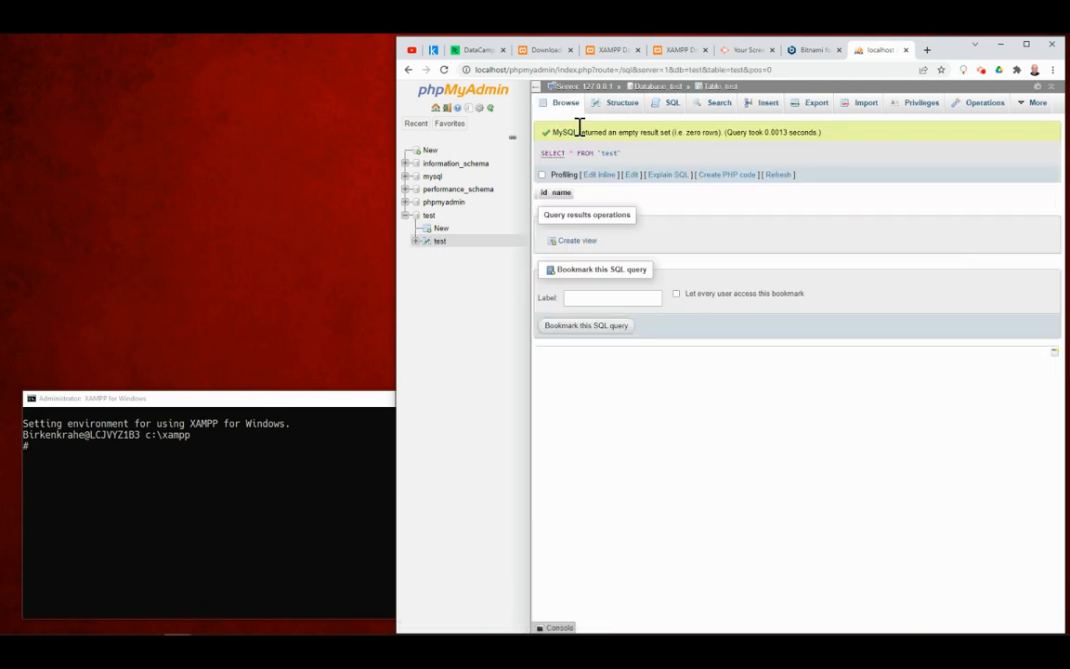
Switch to the XAMPP shell window, narrow it so it no longer covers the browser, and close the session with exit
click(107, 394)
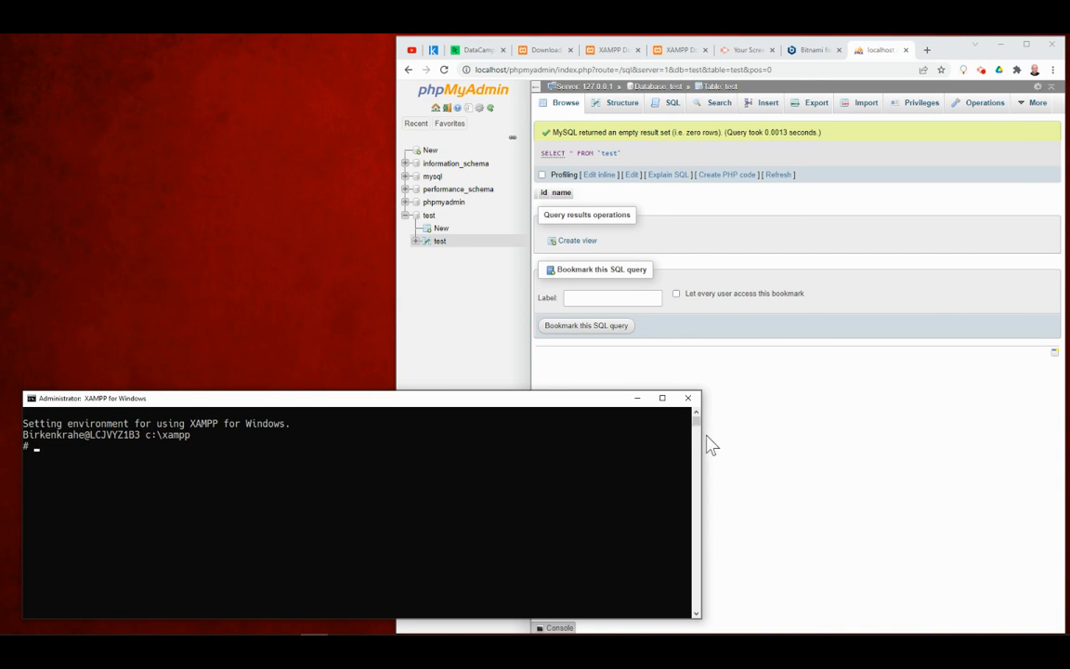
drag(701, 436, 388, 398)
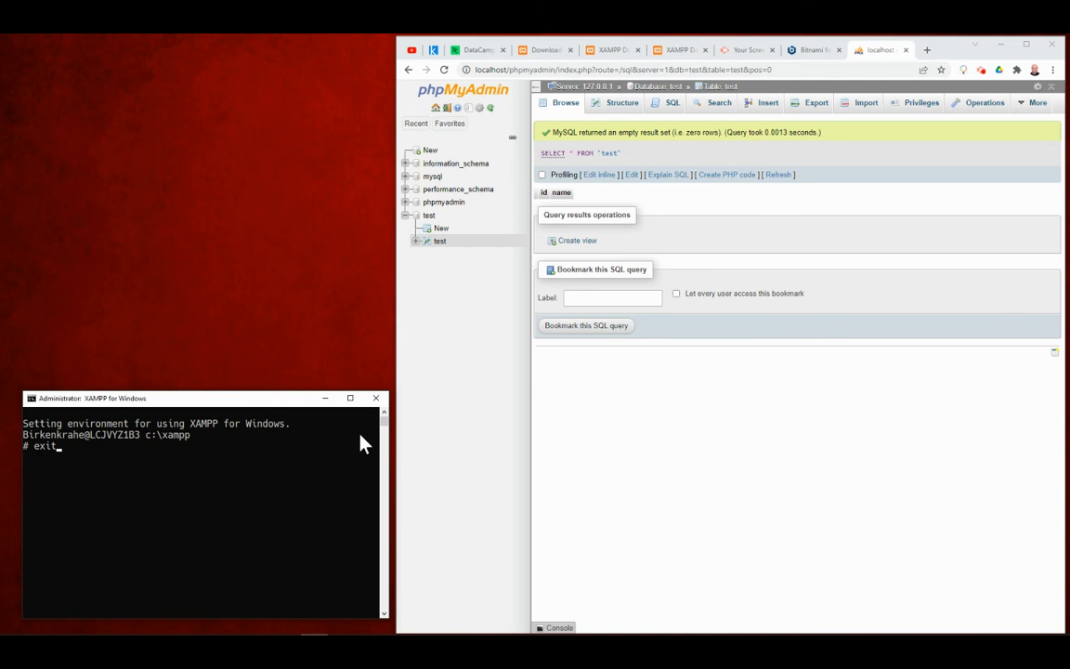
key(Return)
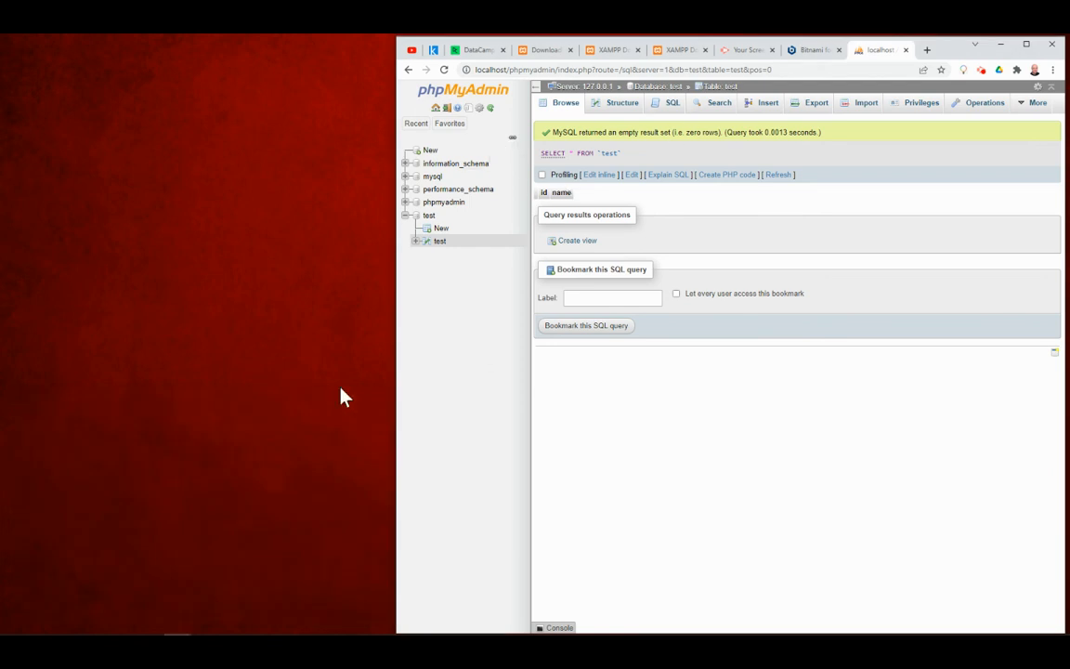
Open the xampp folder on drive C: in File Explorer and launch the xampp-control application
mouse_move(137, 633)
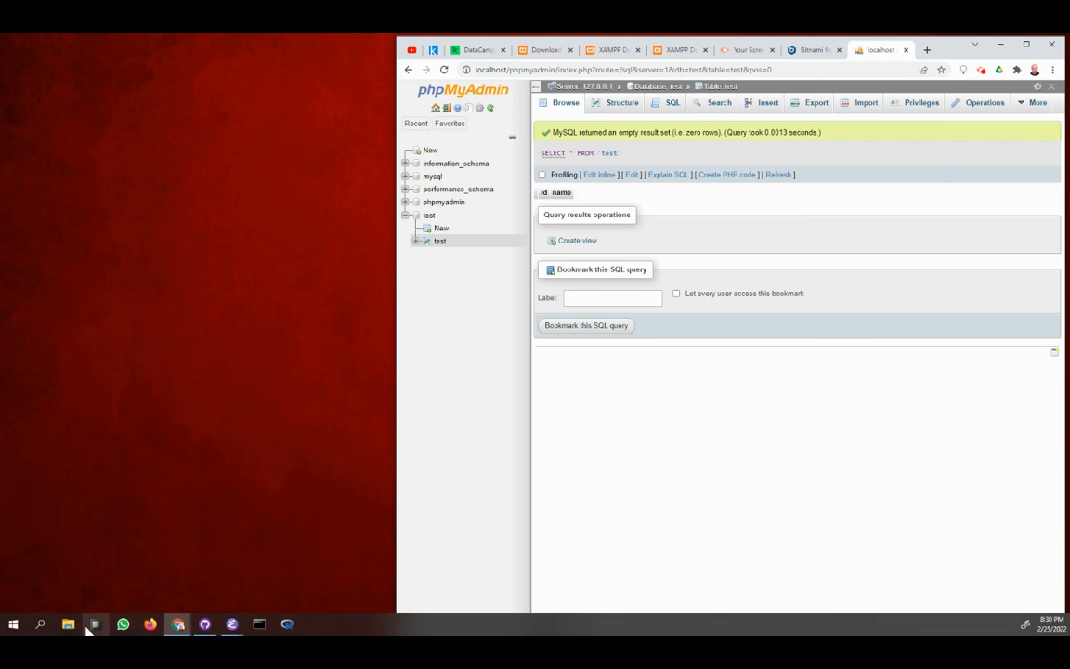
click(70, 626)
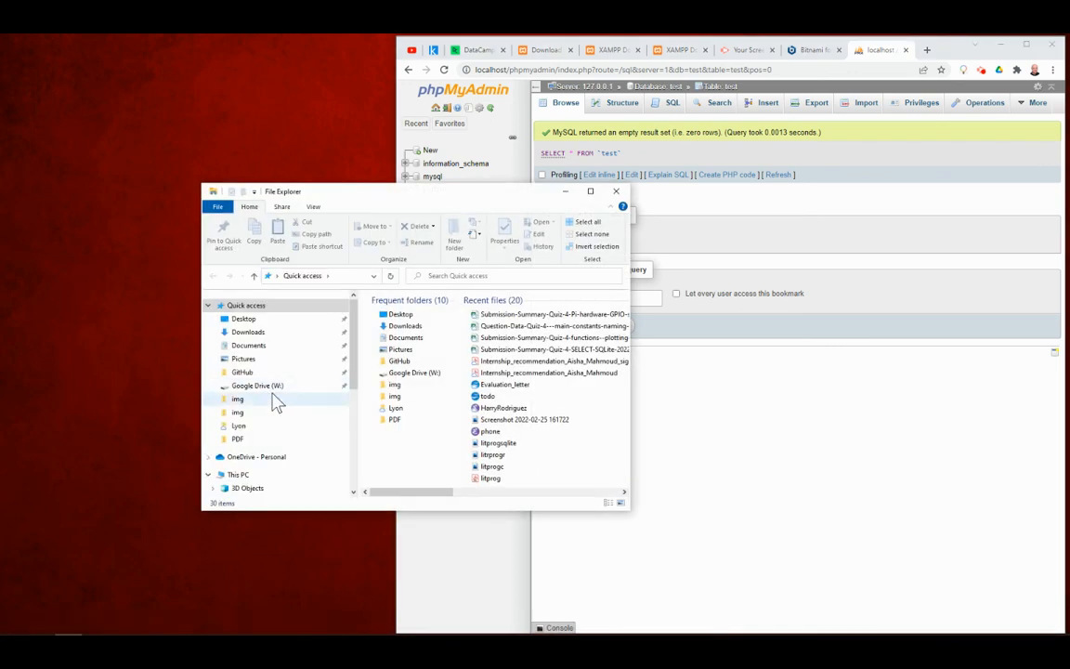
scroll(247, 460, down, 3)
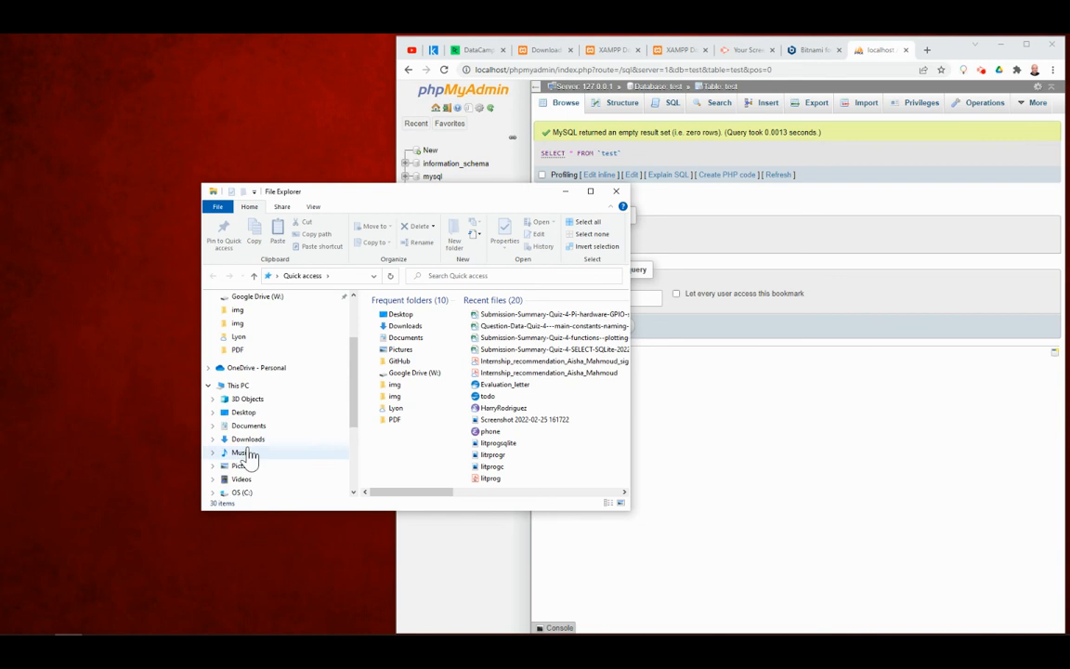
click(242, 466)
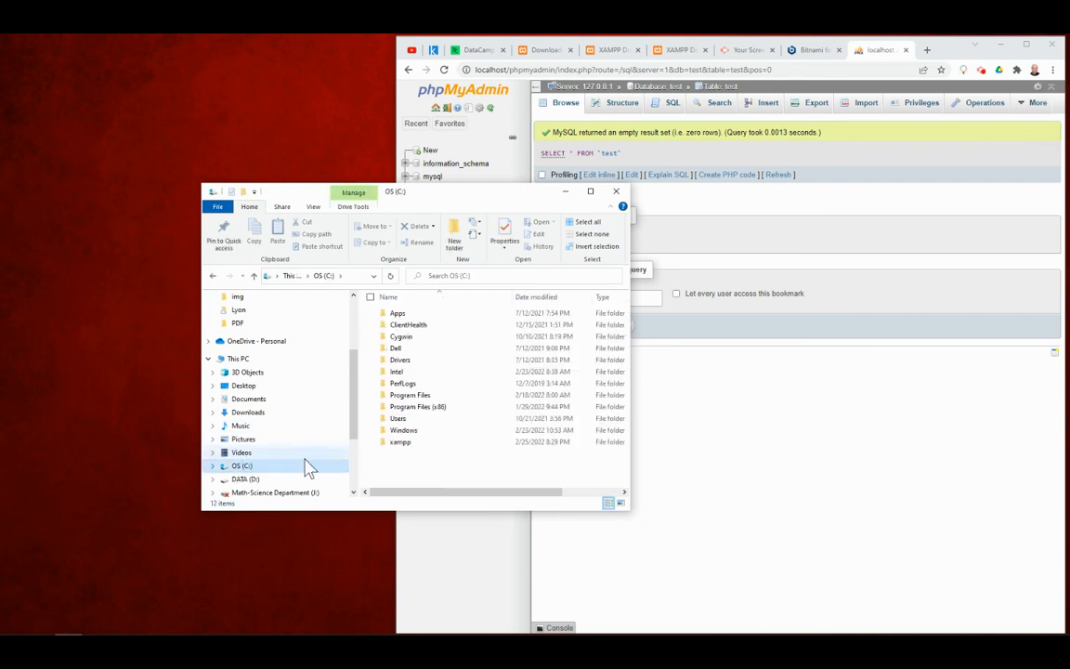
double_click(400, 446)
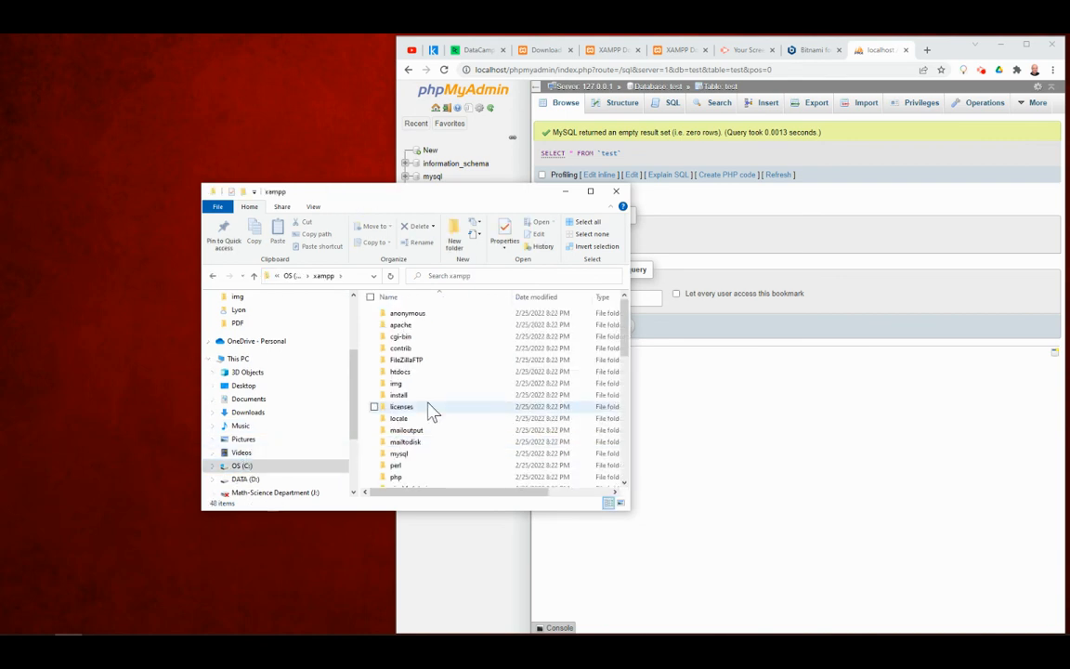
scroll(446, 418, down, 10)
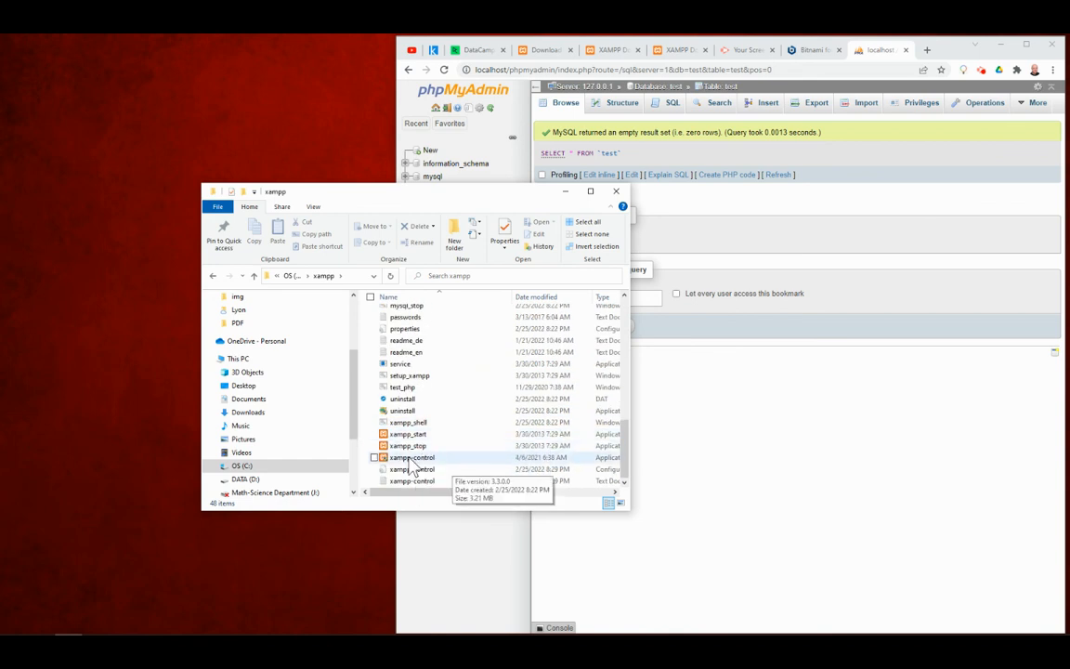
double_click(409, 460)
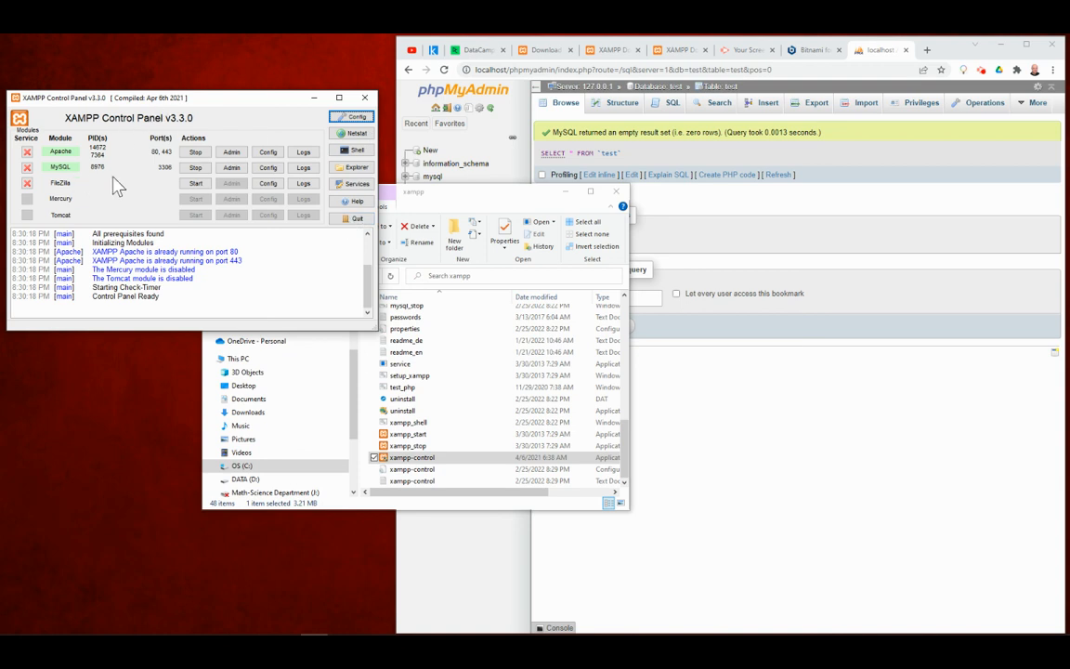
Stop the MySQL module and test phpMyAdmin's database connection by opening the SQL page, reloading it and retrying to connect
click(195, 169)
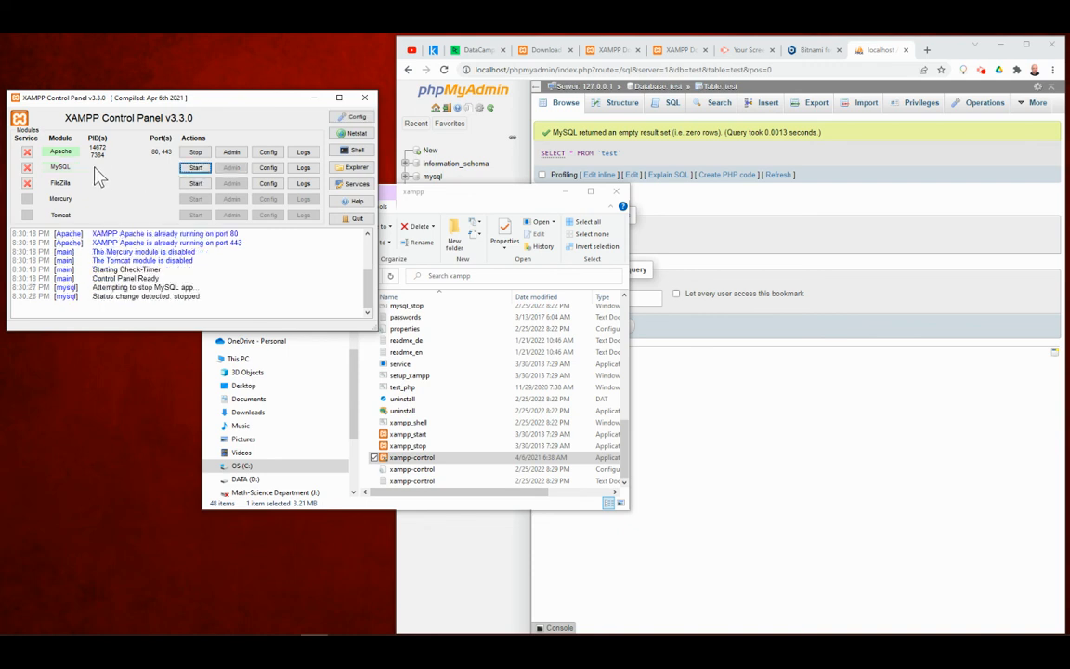
click(797, 158)
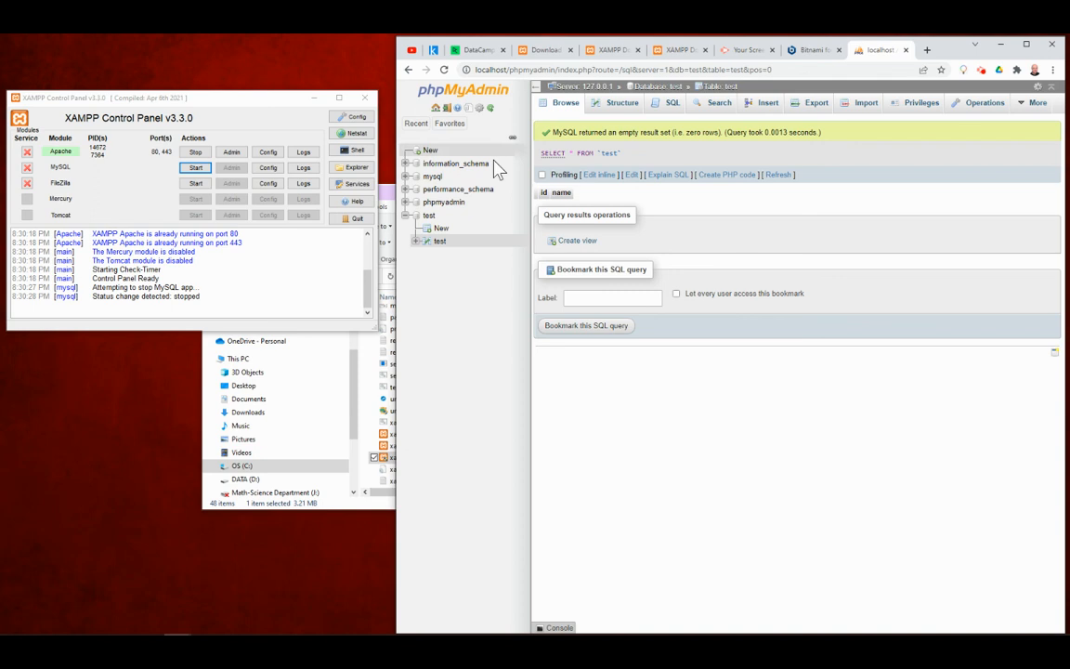
click(672, 103)
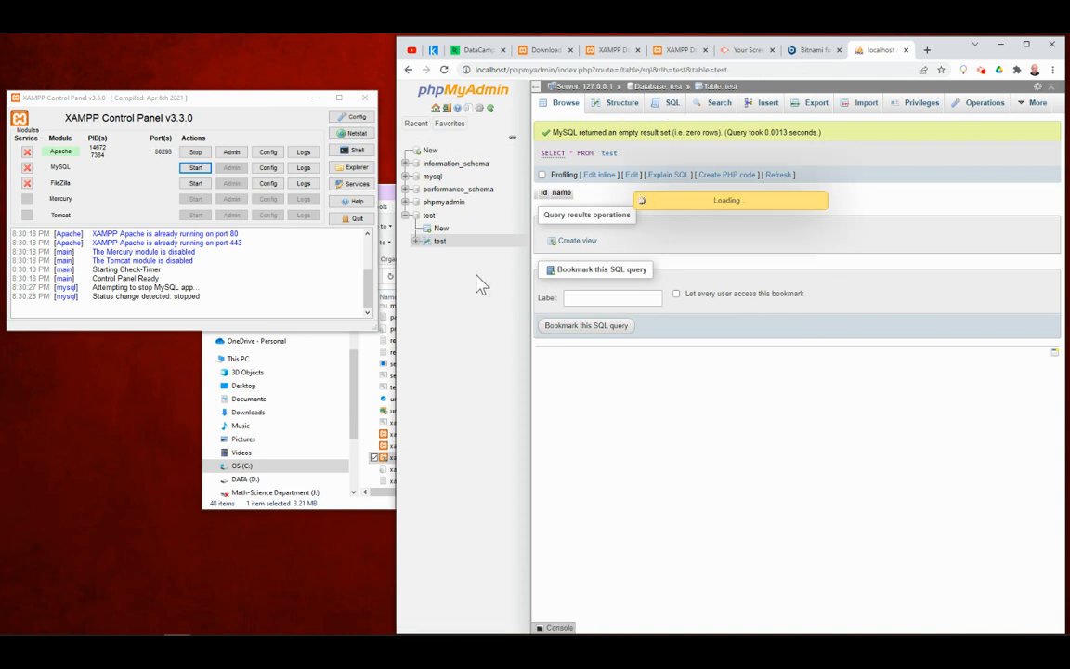
click(445, 71)
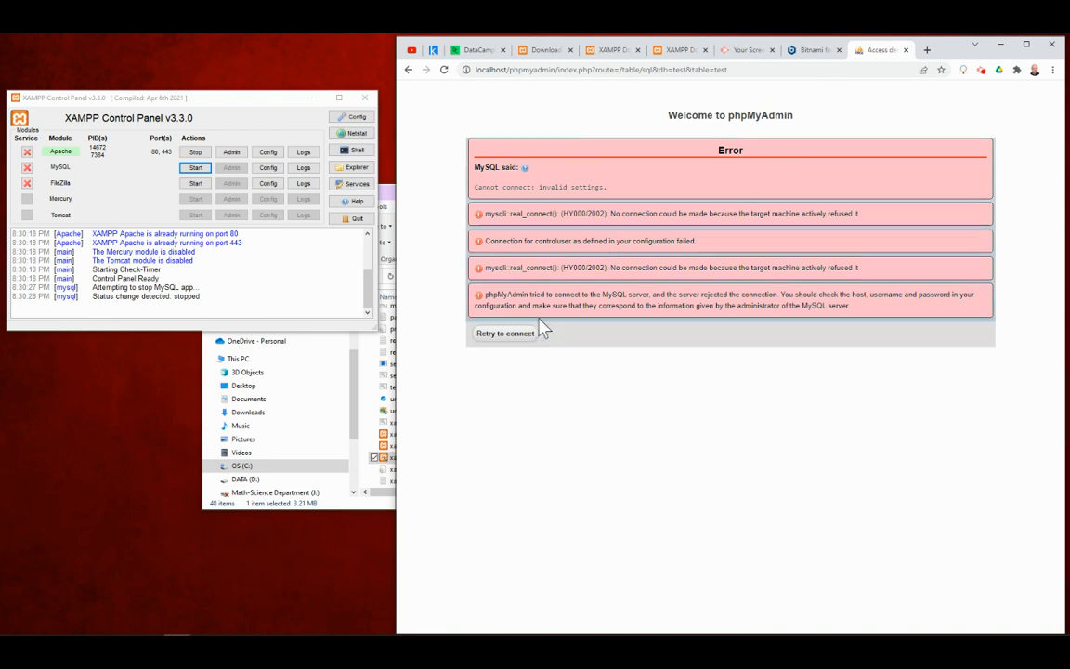
click(514, 332)
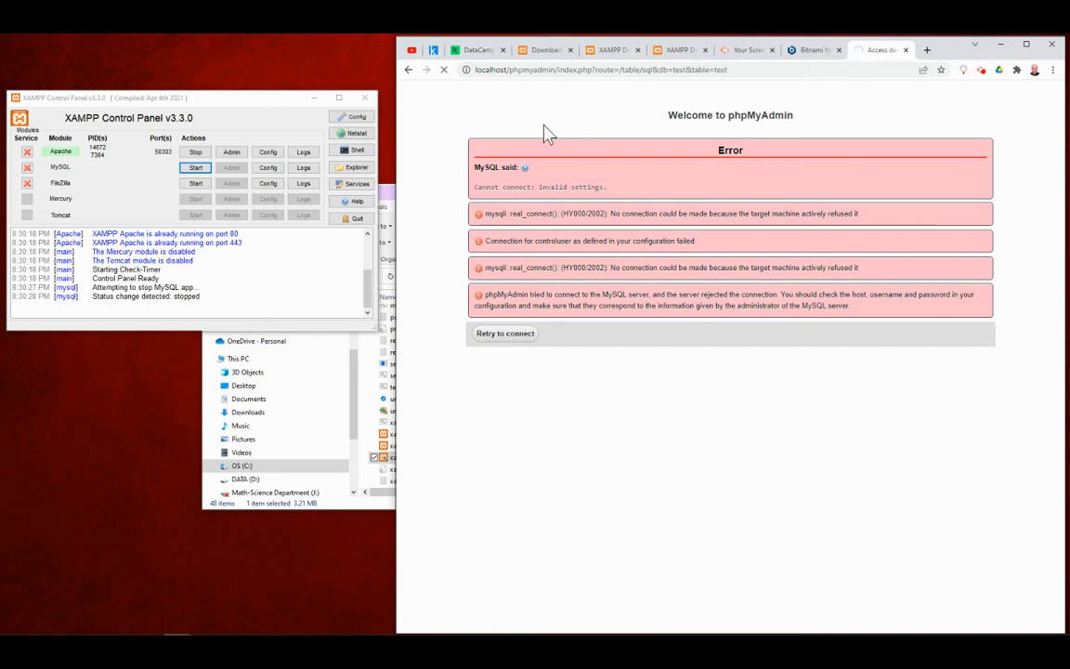
Stop the Apache module and, after reloading the phpMyAdmin page as a check, quit the XAMPP Control Panel
click(195, 152)
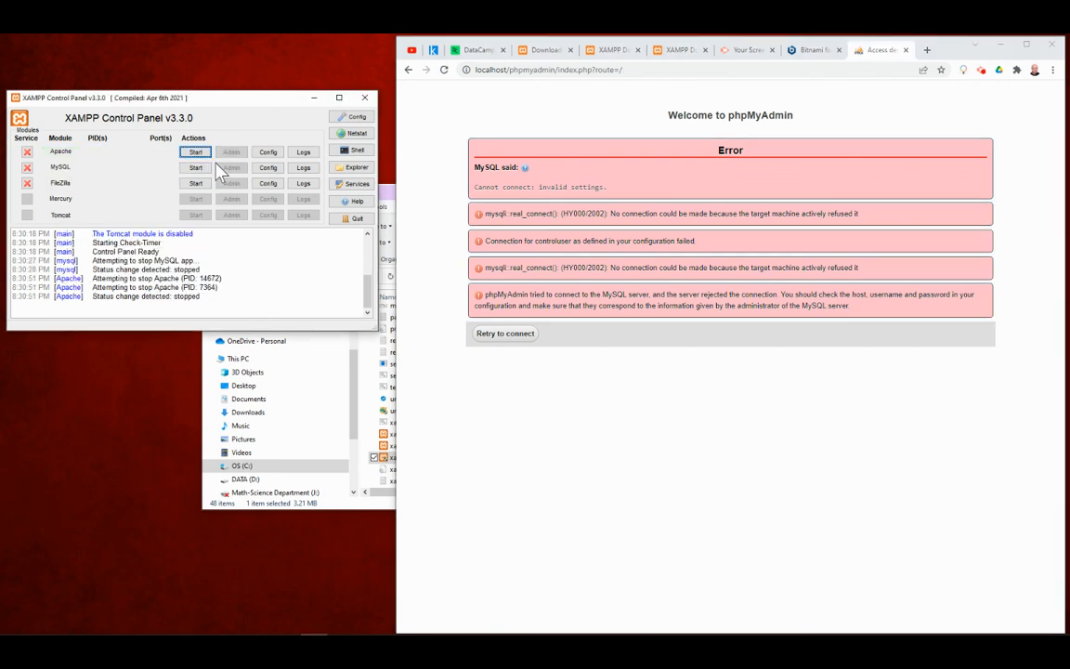
click(446, 74)
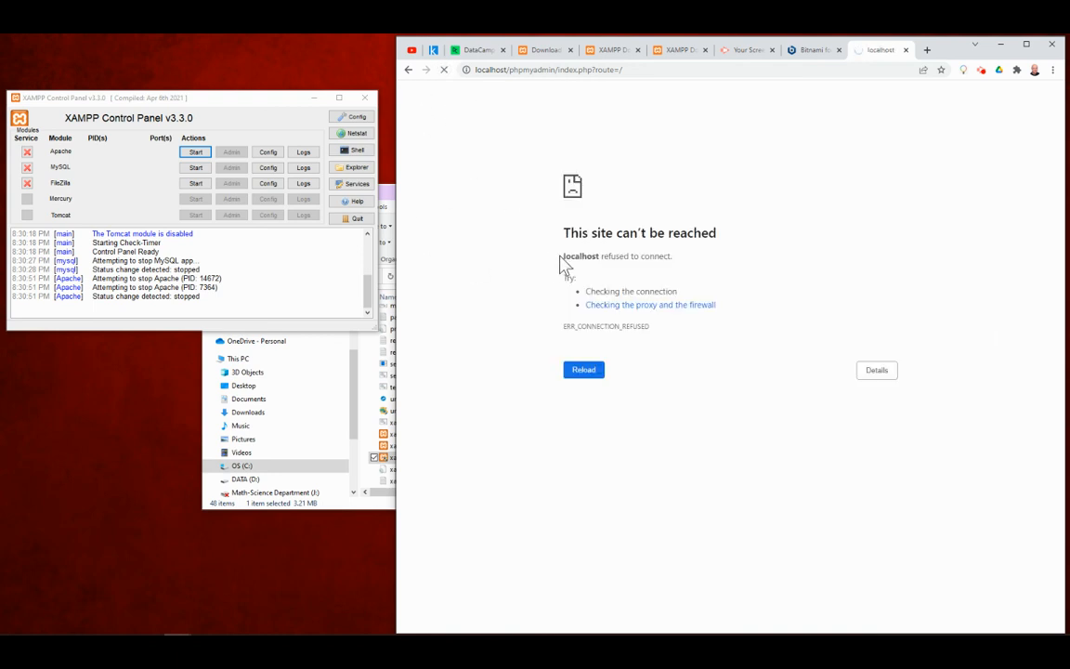
click(352, 219)
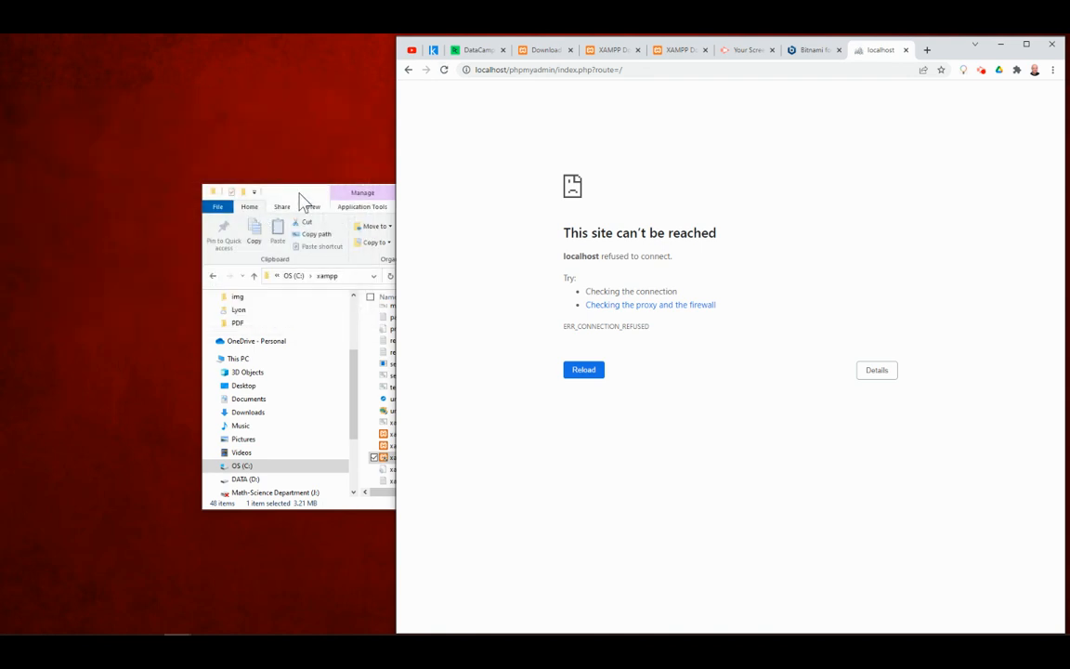